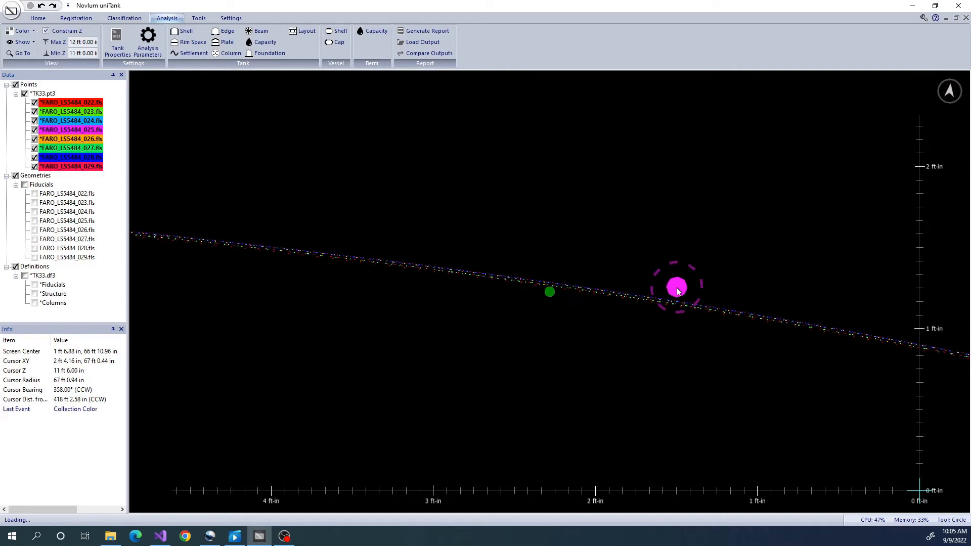
Raise the constrained Z slice to between 30 and 31 ft and check the scan alignment along the shell.
ctrl+scroll(678, 291, up, 10)
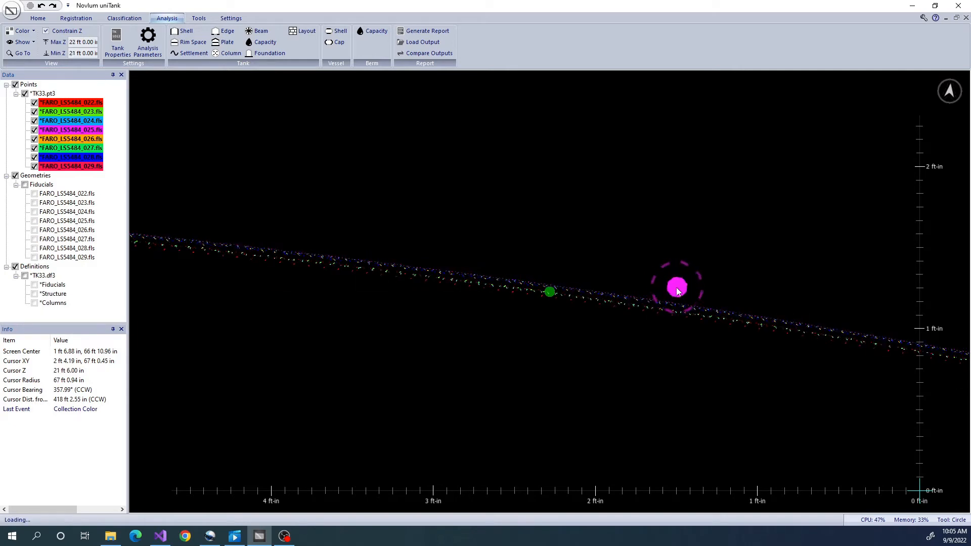
ctrl+scroll(678, 290, up, 1)
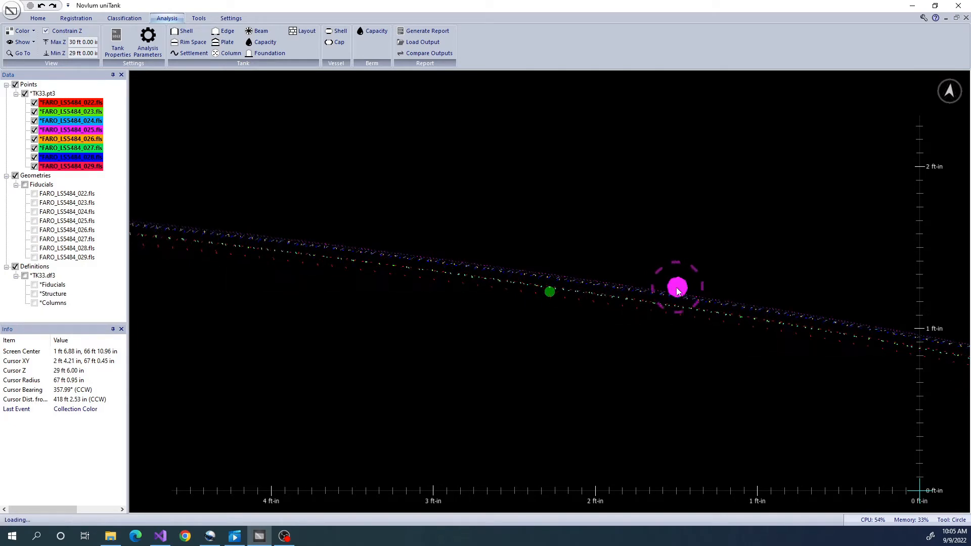
ctrl+scroll(678, 291, up, 1)
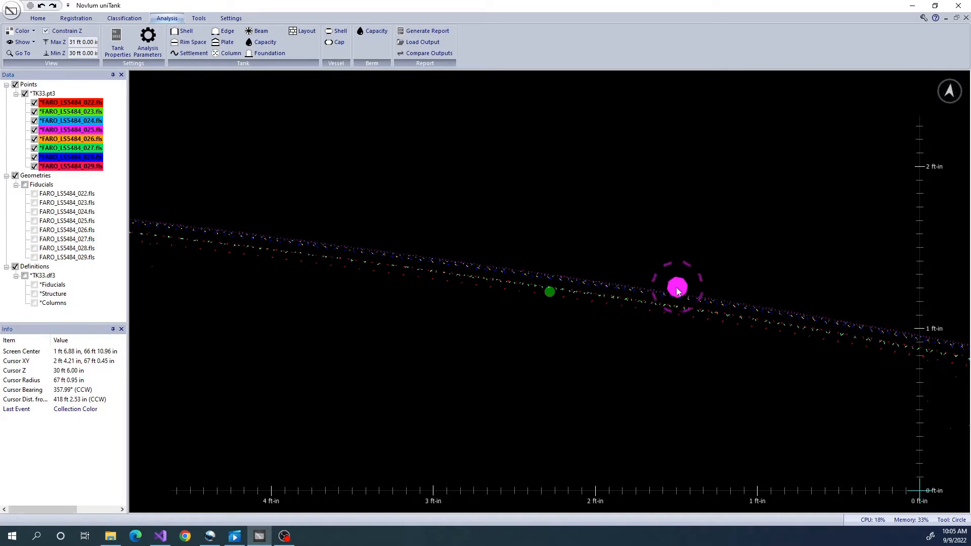
middle_drag(691, 303, 605, 383)
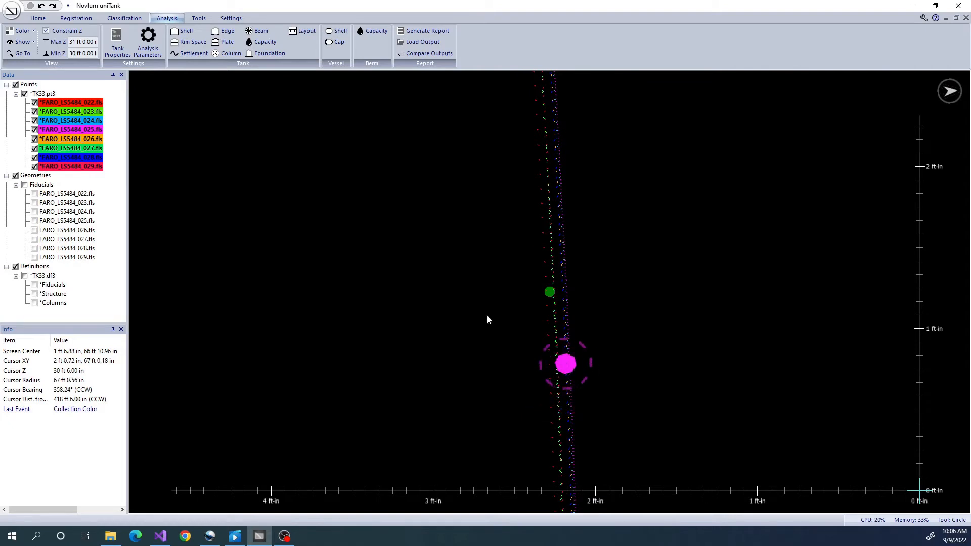
Show only the radial sections at 0° and 90°, without the Z constraint.
click(21, 43)
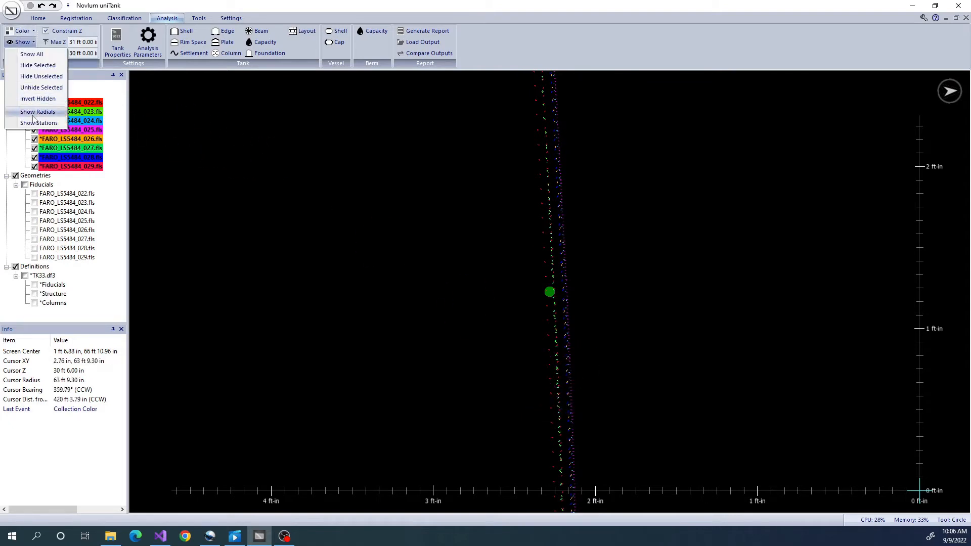
click(23, 115)
click(507, 291)
click(510, 291)
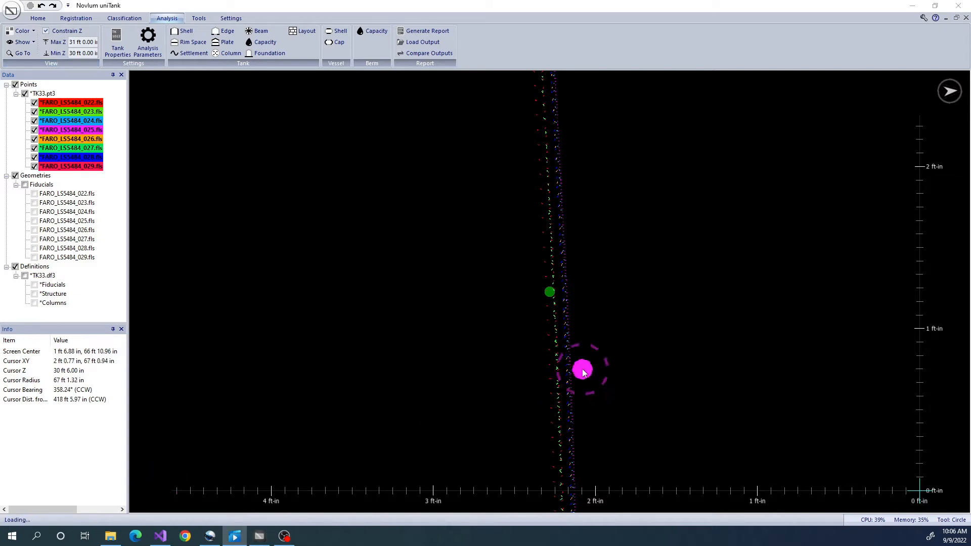
click(721, 382)
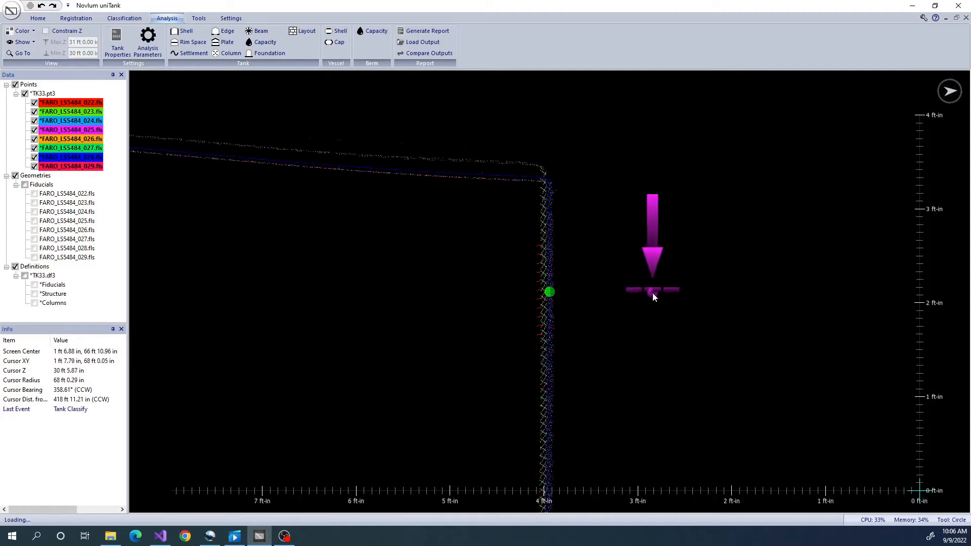
Examine the radial sections from the side, comparing the scans' alignment at the roof-to-shell corners and across the roof.
middle_drag(641, 190, 685, 360)
scroll(688, 241, up, 1)
scroll(688, 242, up, 3)
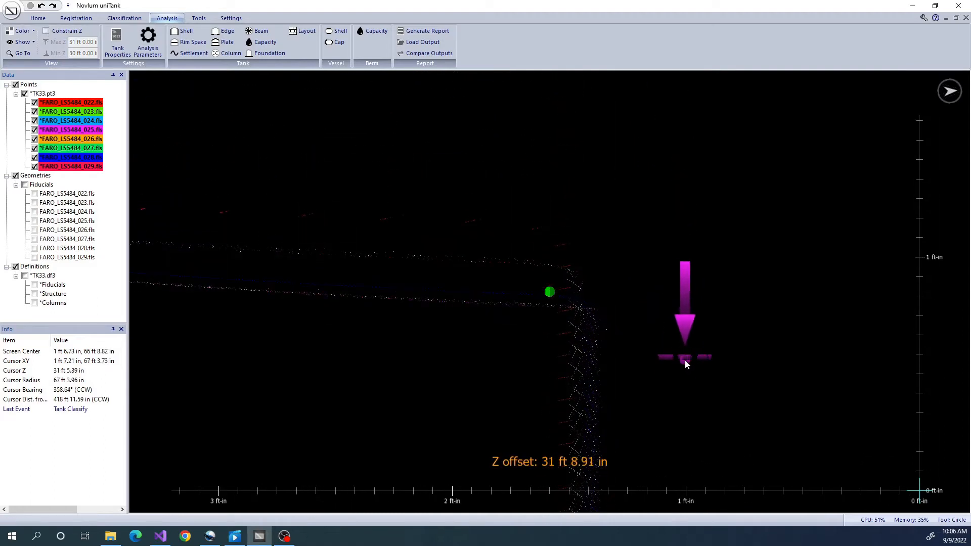
scroll(685, 359, down, 10)
middle_drag(666, 345, 635, 310)
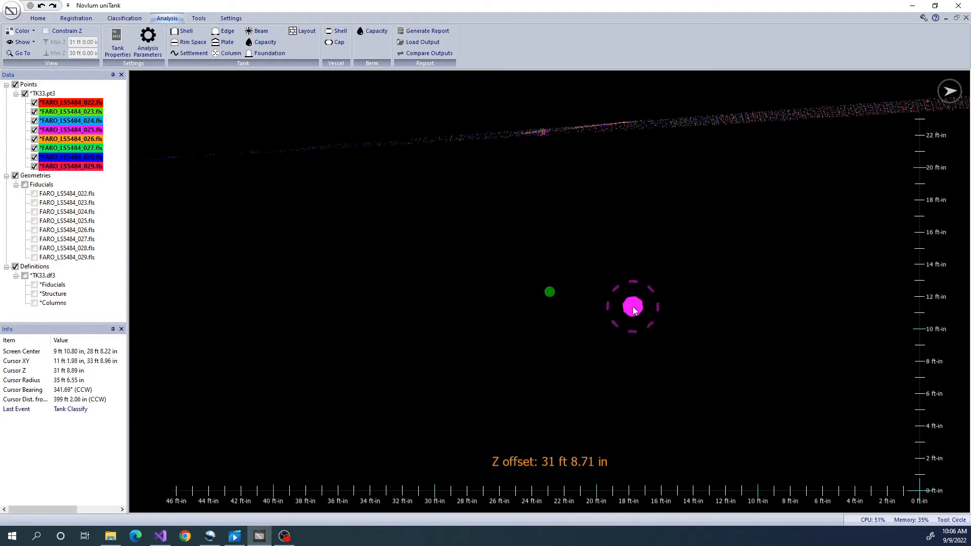
scroll(635, 309, down, 4)
middle_drag(622, 345, 698, 312)
scroll(614, 283, up, 4)
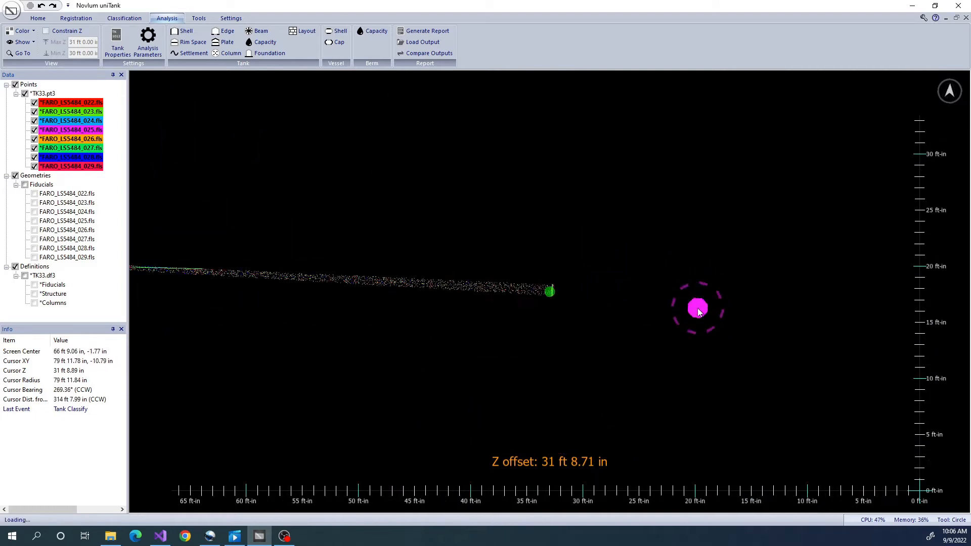
scroll(698, 312, up, 8)
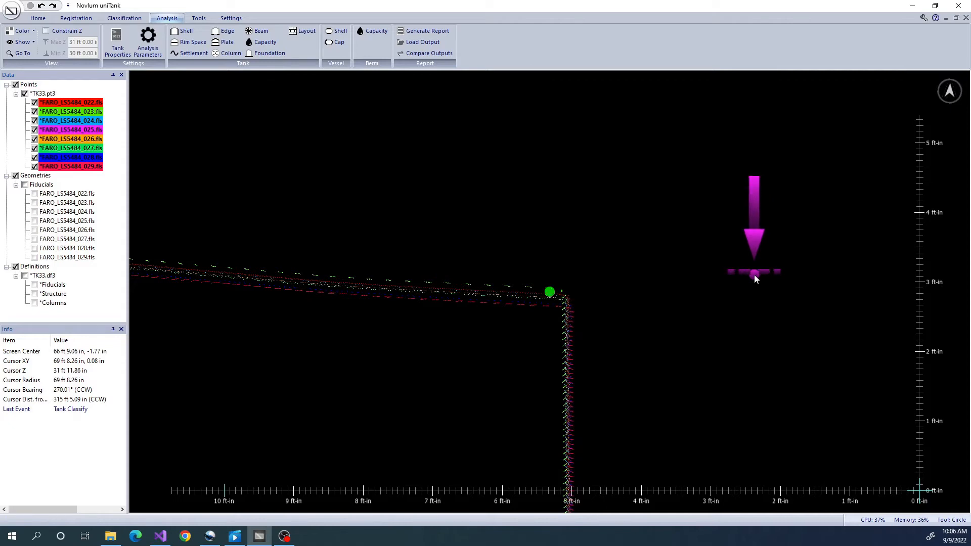
scroll(750, 273, down, 3)
scroll(745, 269, down, 5)
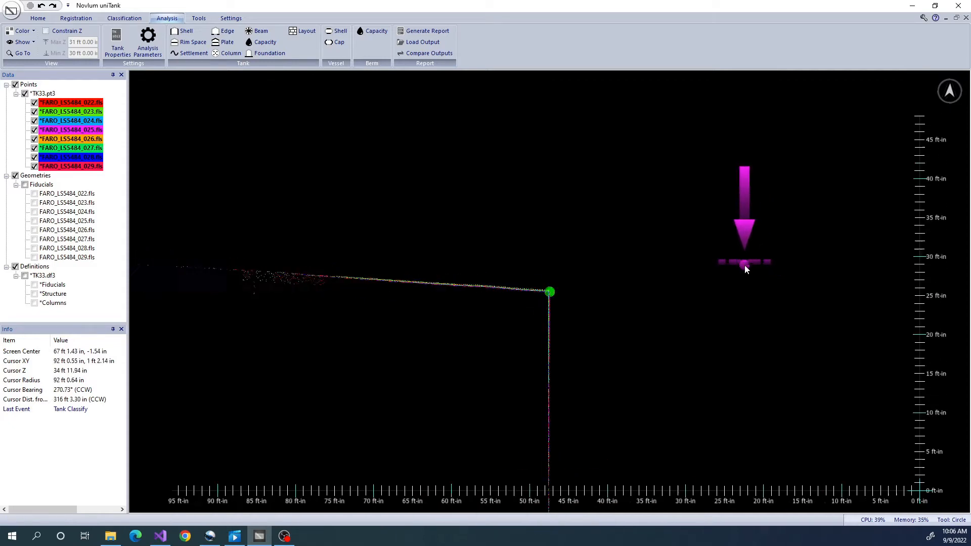
middle_drag(389, 285, 590, 283)
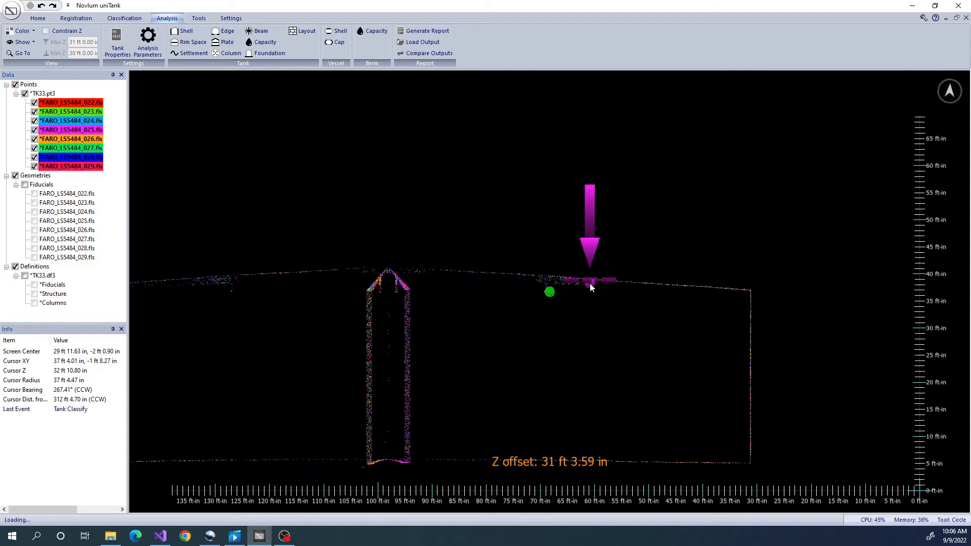
Return to the top view and show all the tank's points again.
key(t)
scroll(590, 283, down, 2)
scroll(589, 283, down, 3)
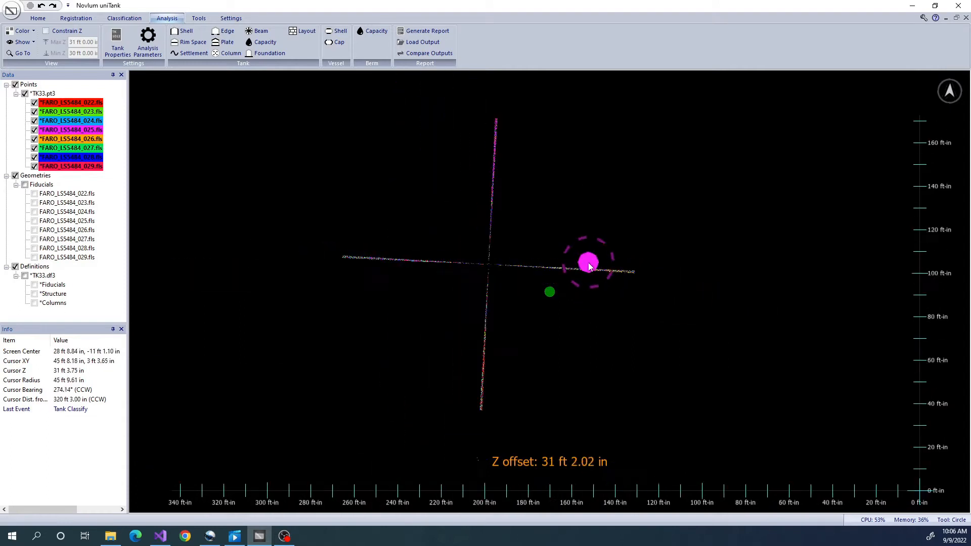
click(23, 42)
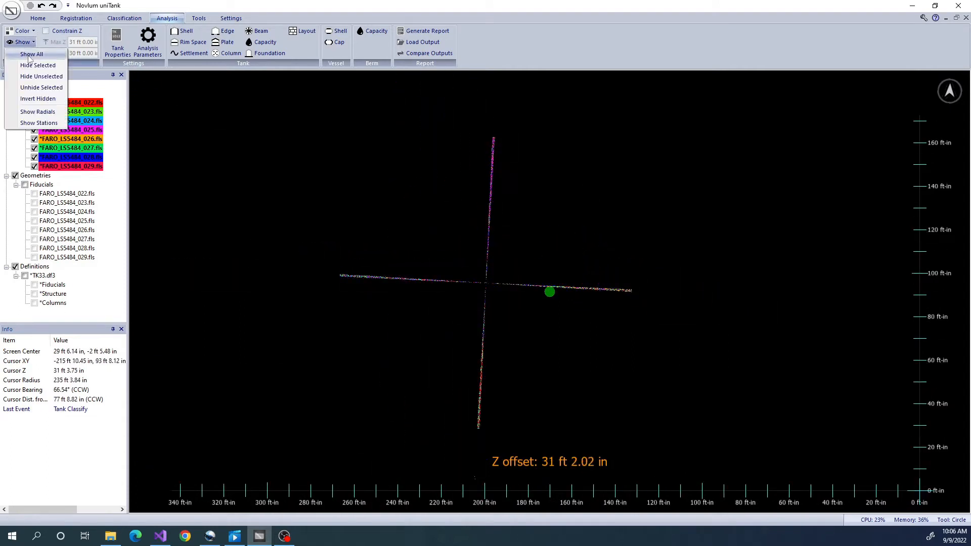
click(30, 54)
click(528, 341)
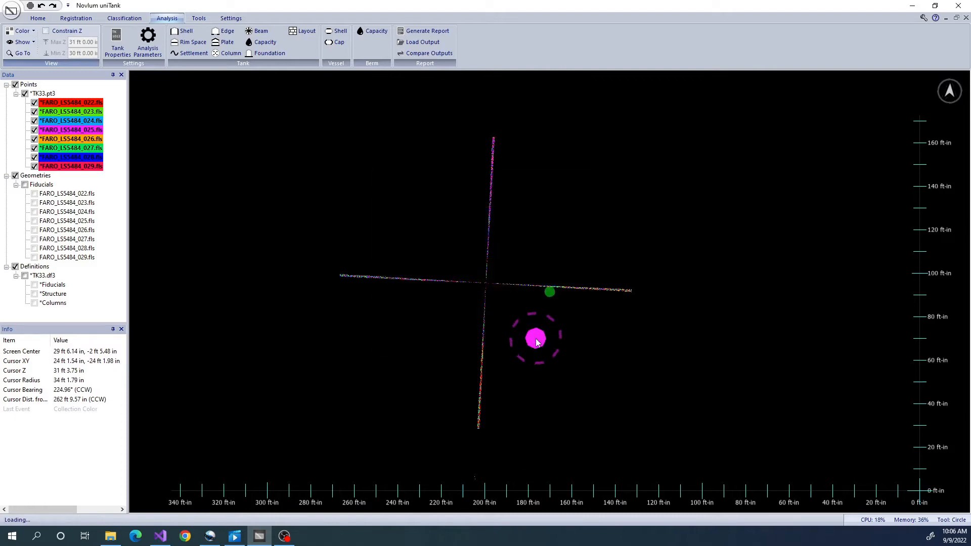
Draw a selection circle about 157 ft in diameter around the whole tank and display the fiducials of TK33.df3.
middle_drag(682, 389, 676, 261)
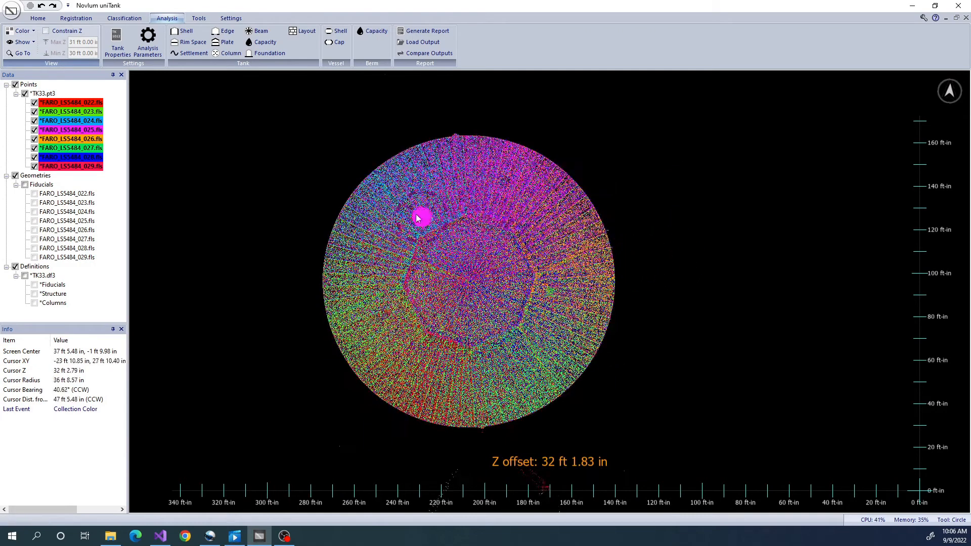
drag(336, 176, 601, 394)
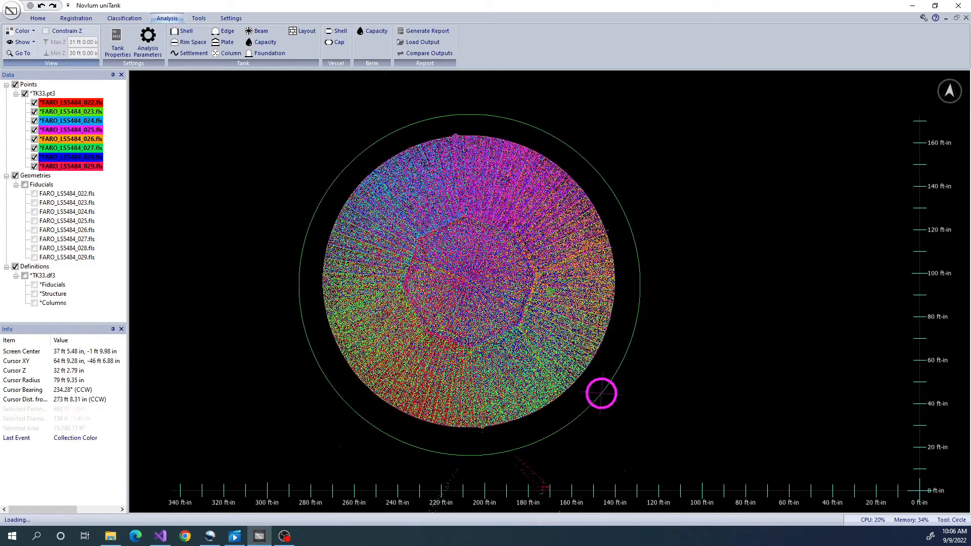
click(76, 18)
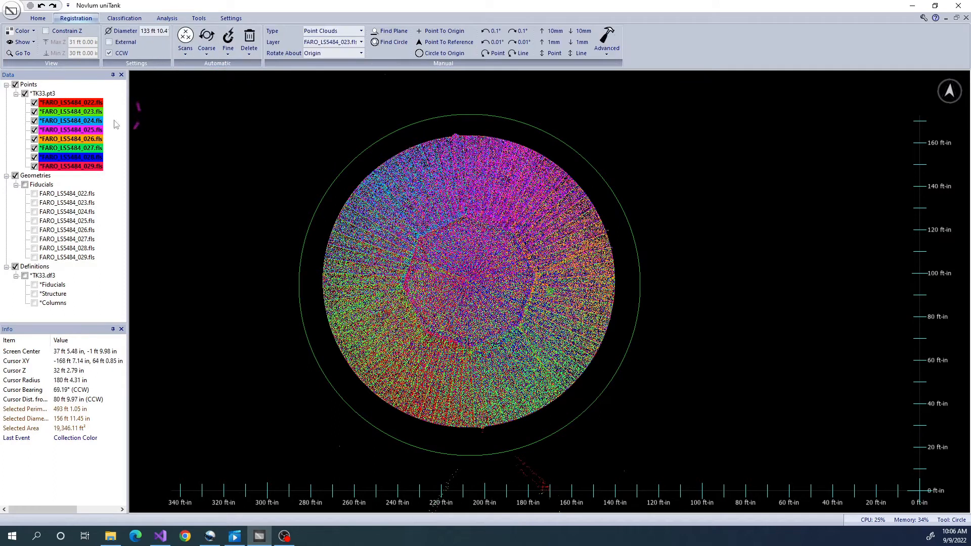
click(25, 275)
click(35, 285)
Define surface fiducials inside the selected circle with maximum Z 30 ft and minimum Z 28 ft, and clear the selection.
click(228, 54)
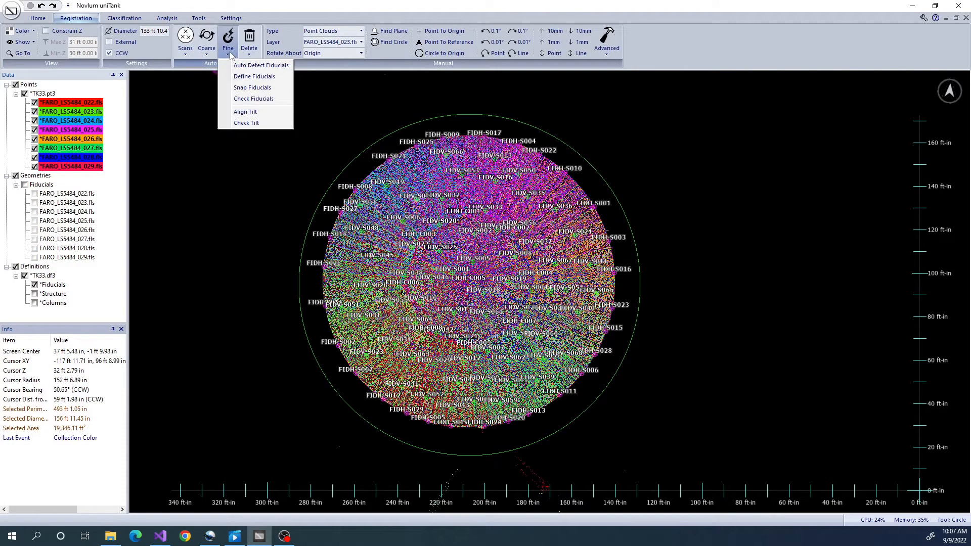
click(253, 76)
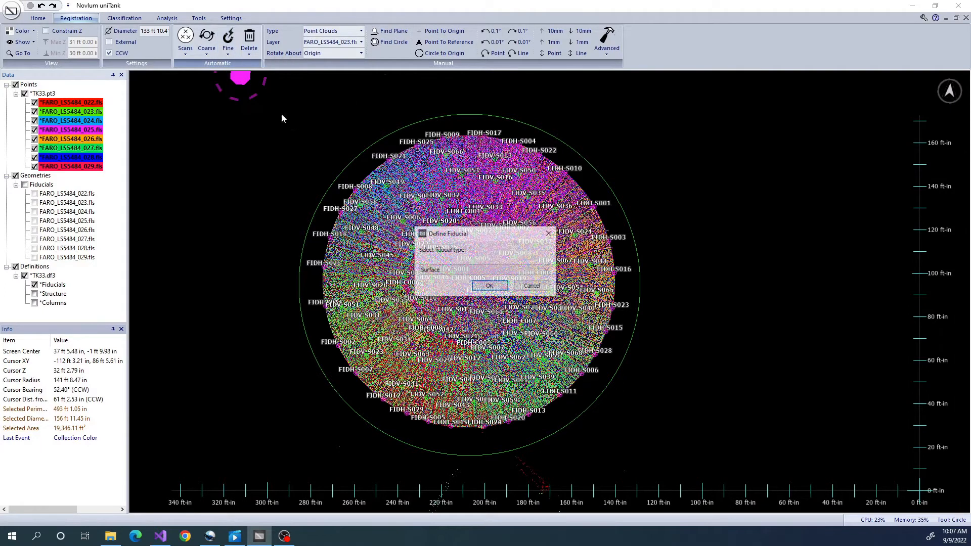
click(490, 287)
click(524, 344)
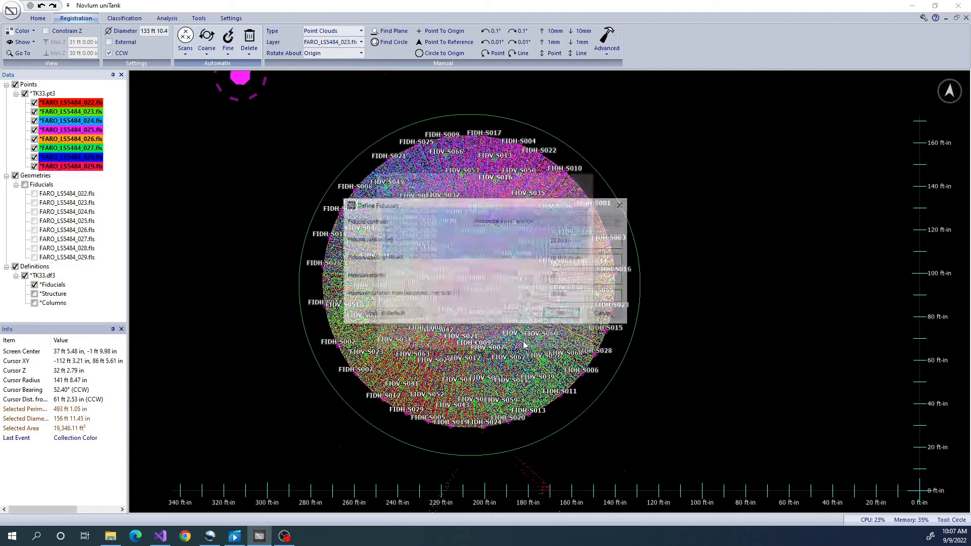
click(558, 317)
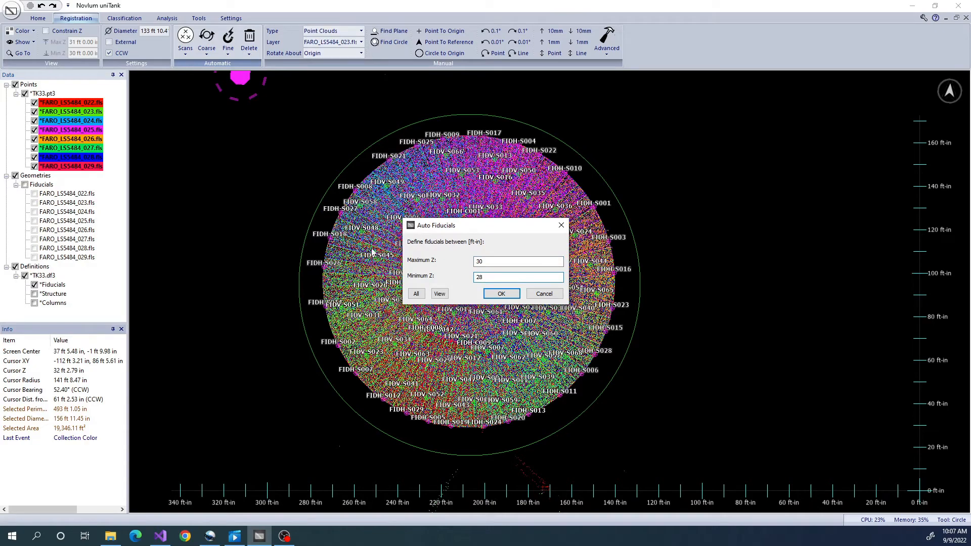
click(500, 294)
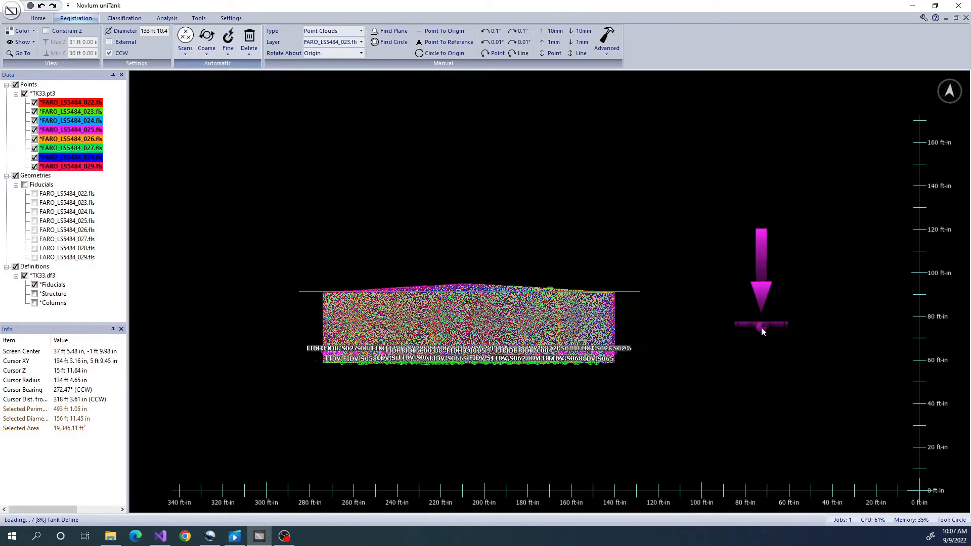
drag(762, 331, 784, 304)
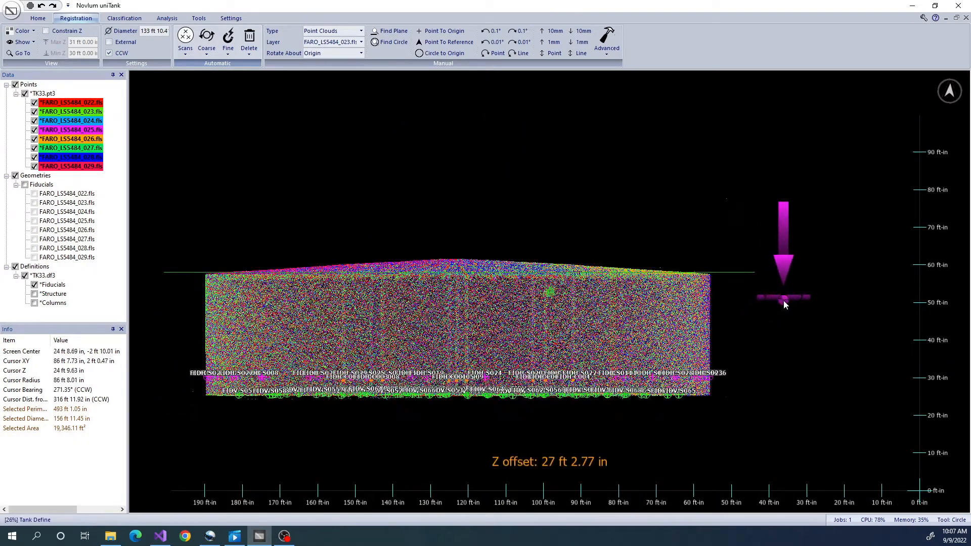
key(Escape)
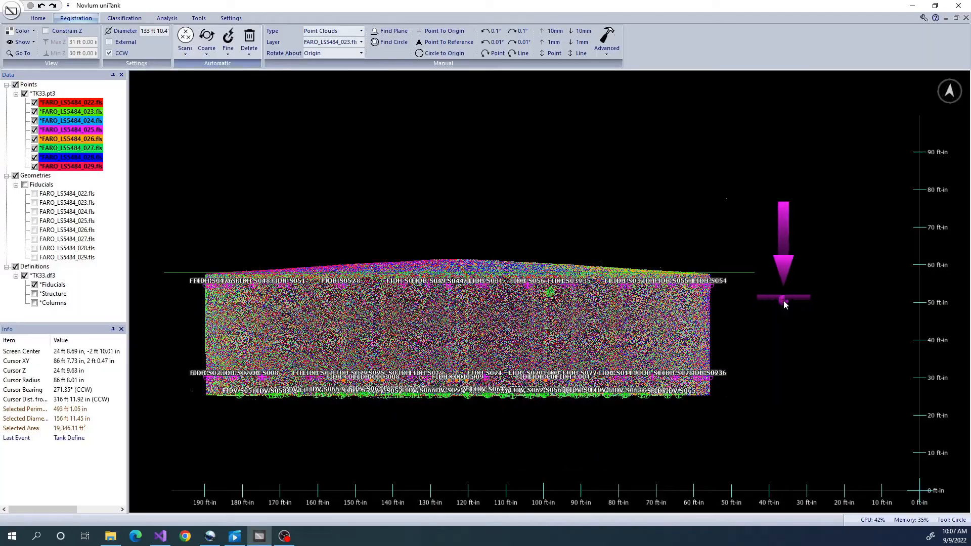
Constrain the Z view to 30–31 ft and inspect the scan layers around a fiducial on the upper shell.
middle_drag(766, 288, 477, 124)
click(46, 31)
scroll(585, 269, up, 10)
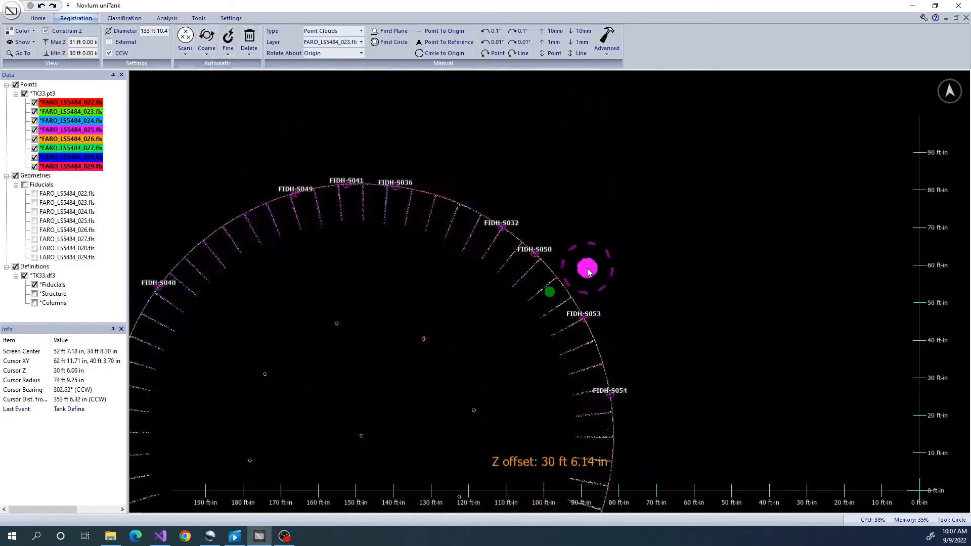
scroll(567, 203, up, 5)
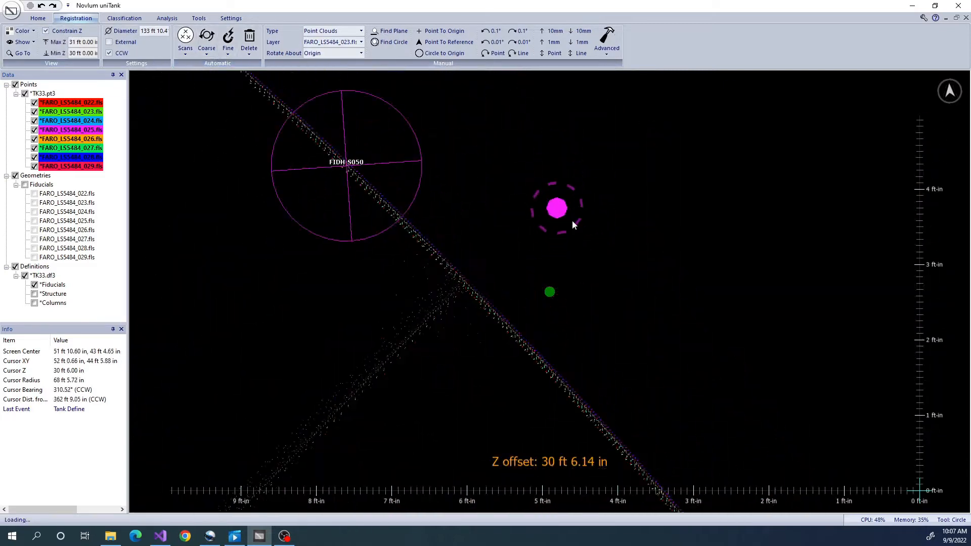
Snap layers FARO_LS5484_023 to 029 by fiducials, with translation, horizontal rotation and vertical tilt enabled.
click(227, 51)
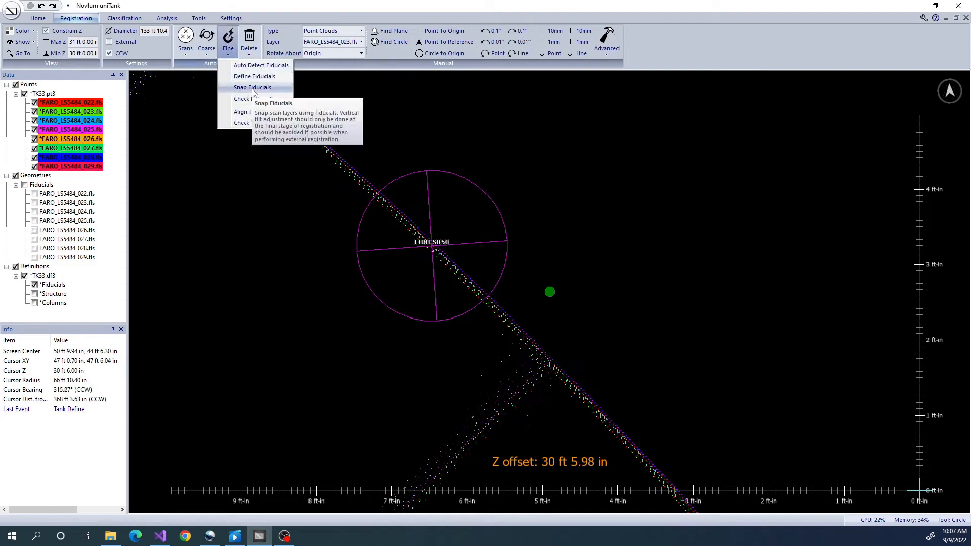
click(249, 89)
click(524, 343)
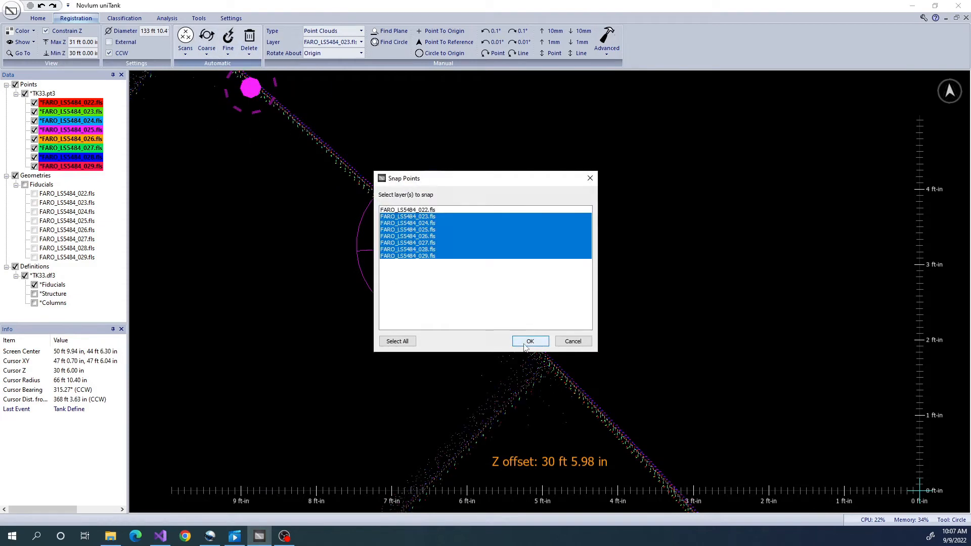
click(526, 342)
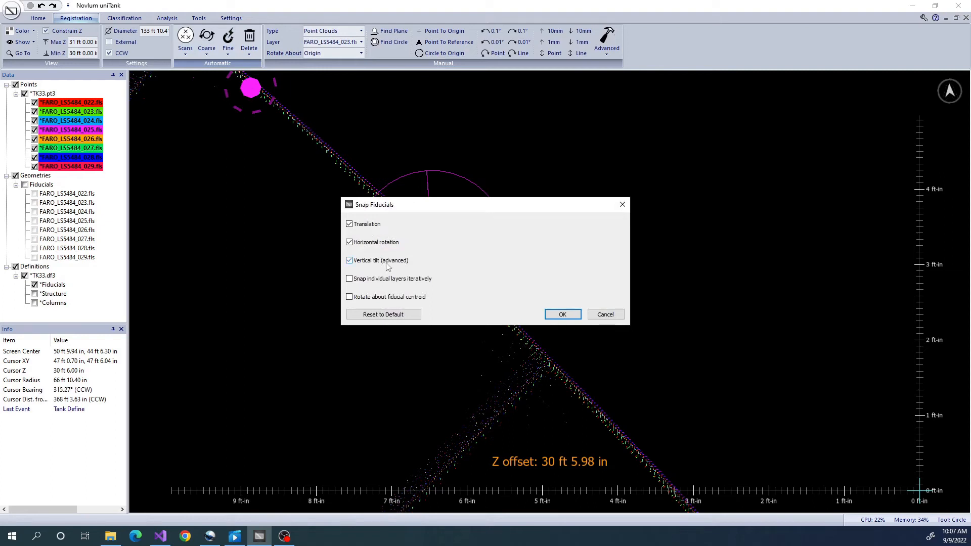
click(563, 314)
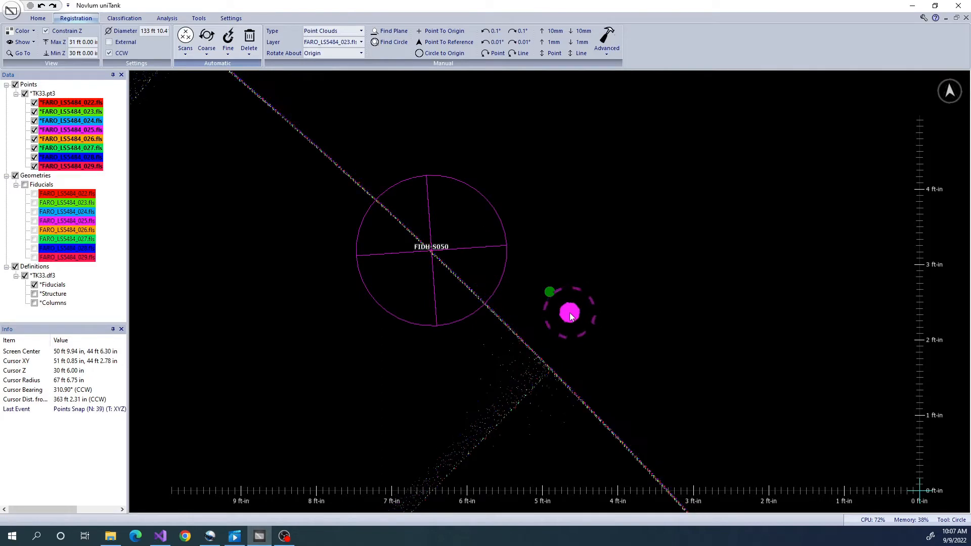
Show the radial sections at angles 0;90 for the snapped scans and inspect the shell alignment near the fiducials.
middle_drag(572, 313, 582, 313)
right_drag(581, 312, 563, 333)
click(33, 42)
click(37, 112)
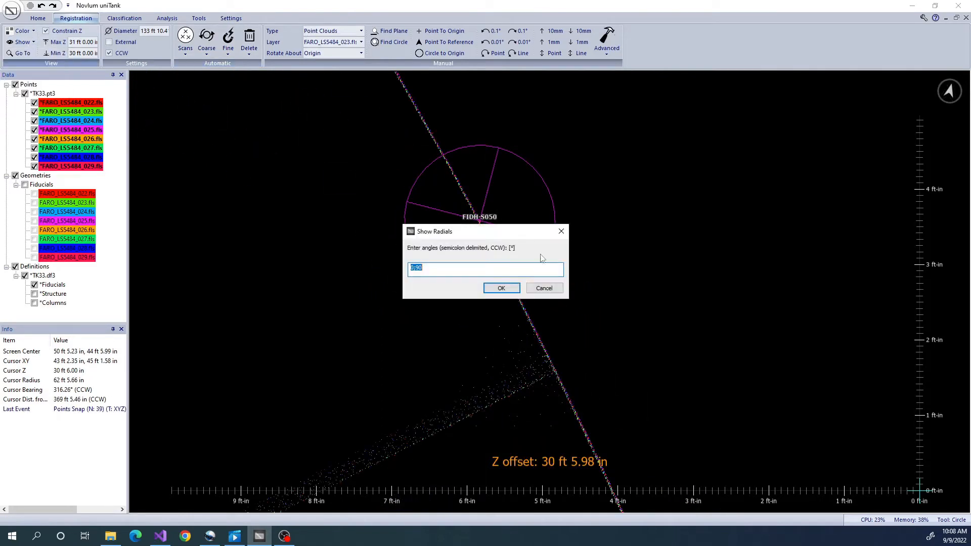
click(501, 288)
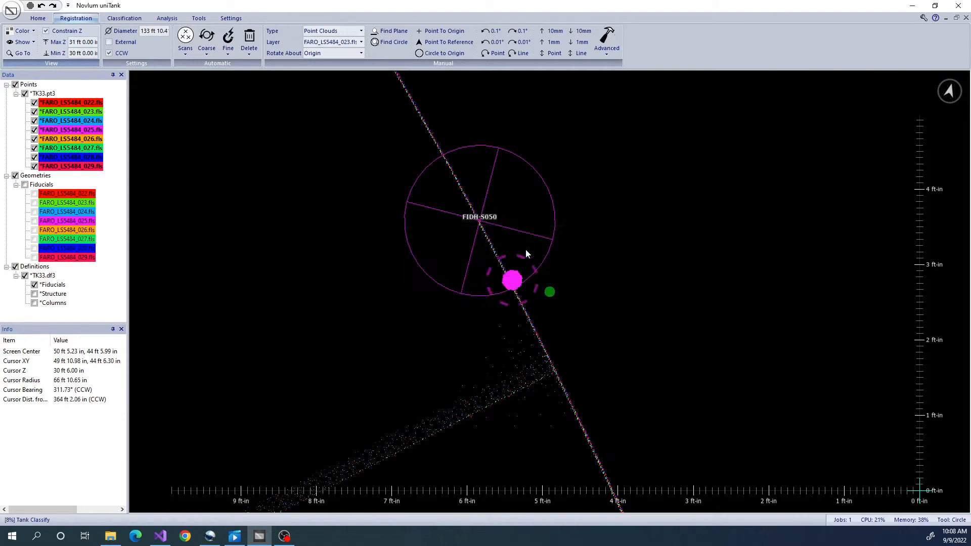
scroll(639, 267, down, 6)
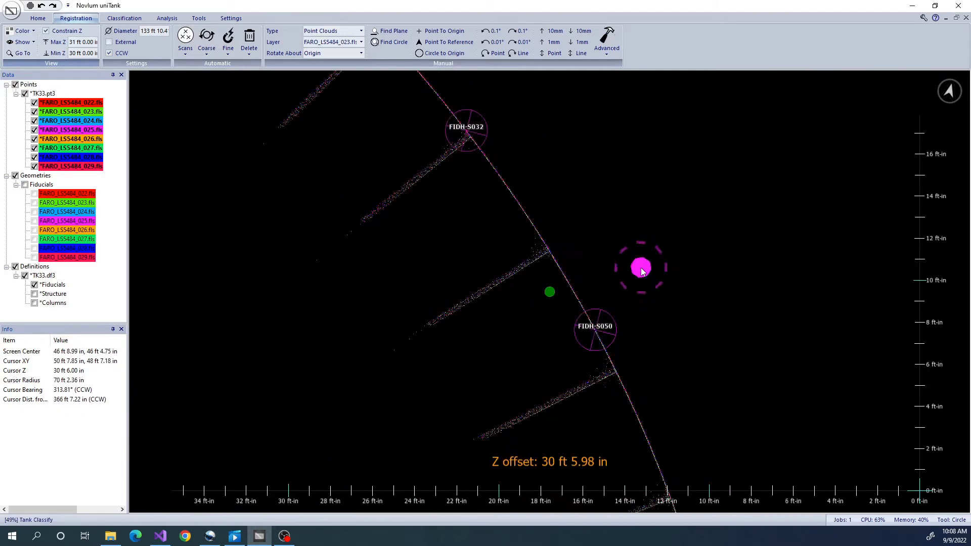
Turn off the Z constraint and examine the shell wall alignment around the upper fiducials from the side.
mouse_move(354, 112)
middle_down()
mouse_move(696, 368)
mouse_move(773, 404)
middle_up()
middle_drag(479, 284, 594, 316)
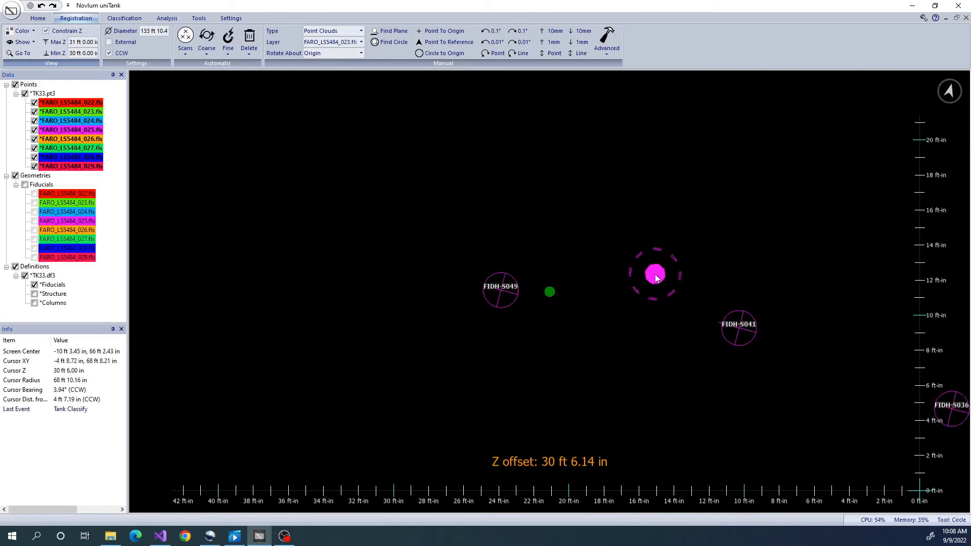
click(46, 31)
right_drag(791, 375, 706, 433)
middle_drag(697, 457, 683, 328)
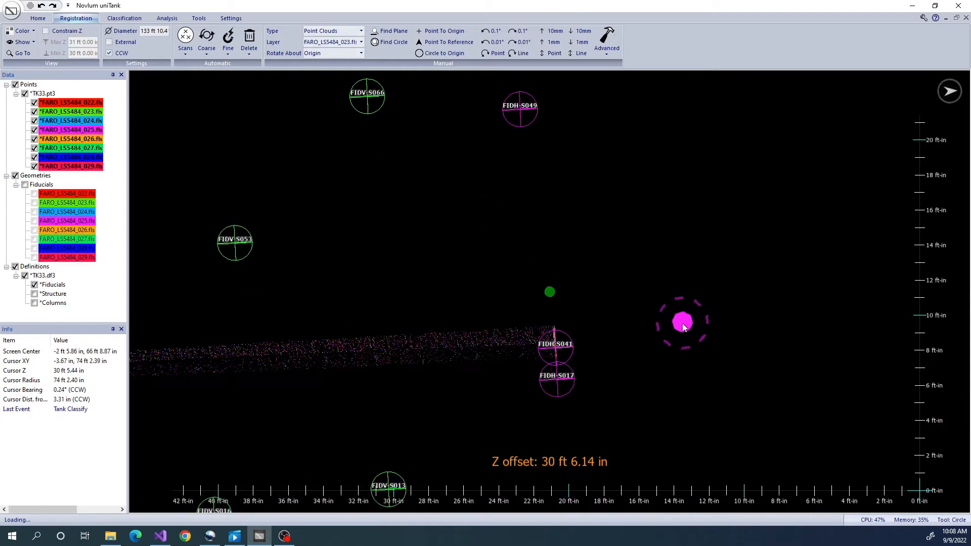
scroll(683, 328, up, 5)
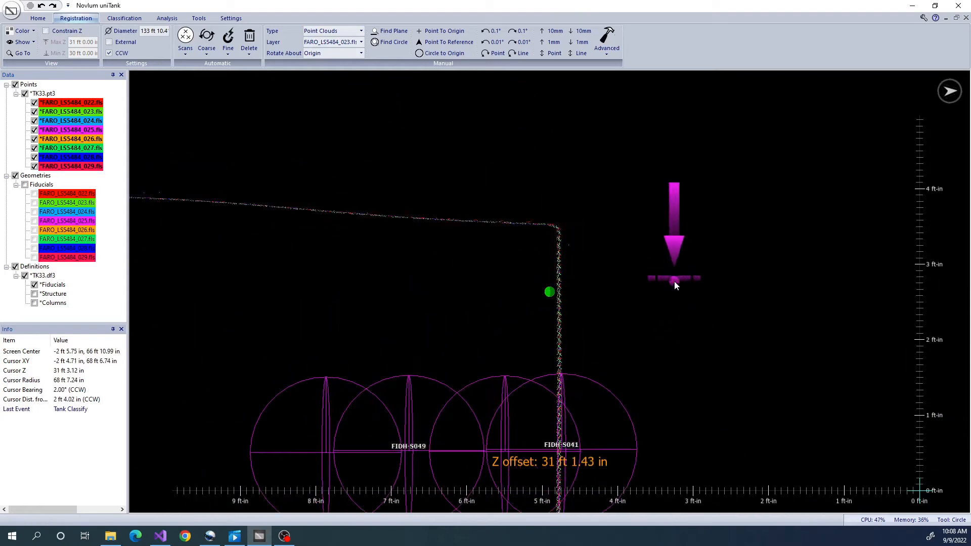
scroll(675, 285, down, 5)
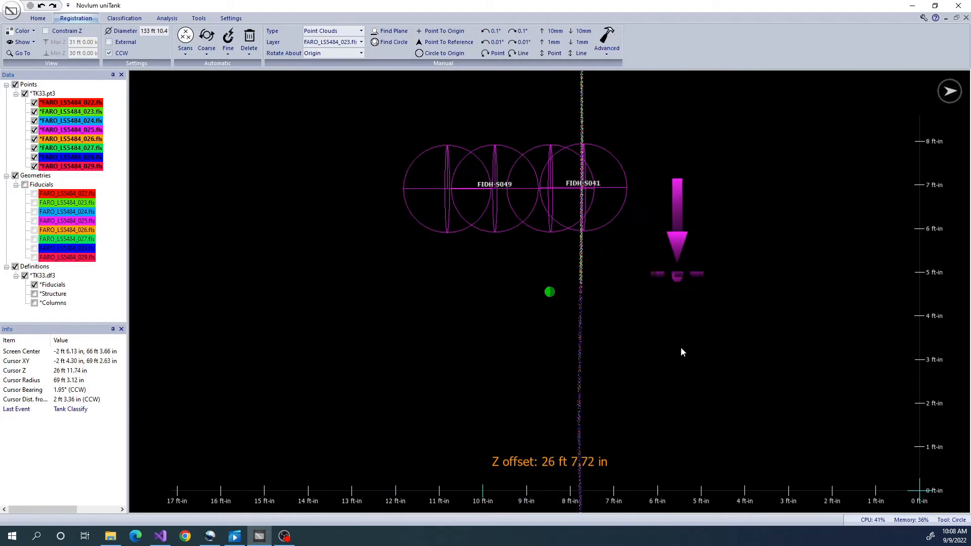
scroll(668, 329, down, 5)
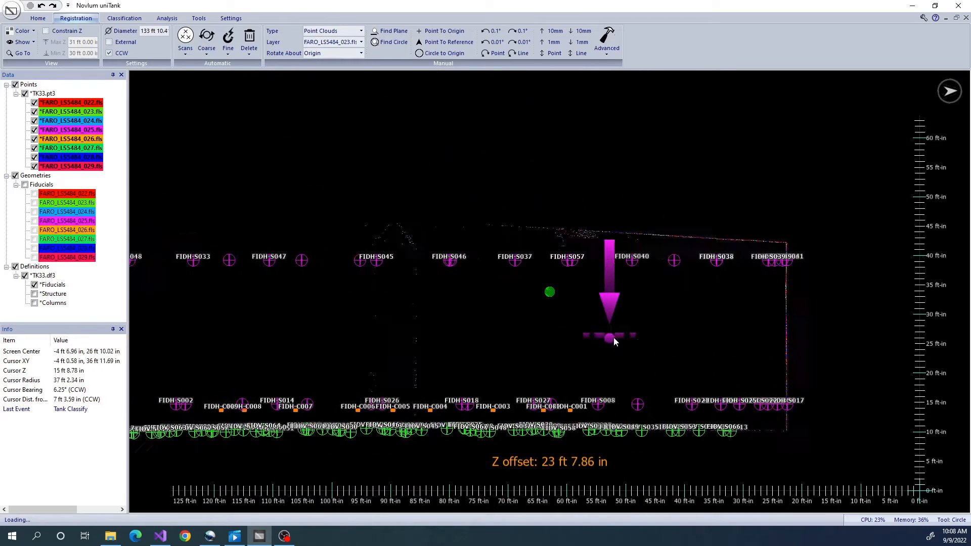
Inspect the tank's side section across both shell walls, the roof line and the fiducial rows.
middle_drag(618, 338, 591, 340)
scroll(589, 362, down, 4)
middle_drag(519, 453, 506, 345)
scroll(443, 326, up, 6)
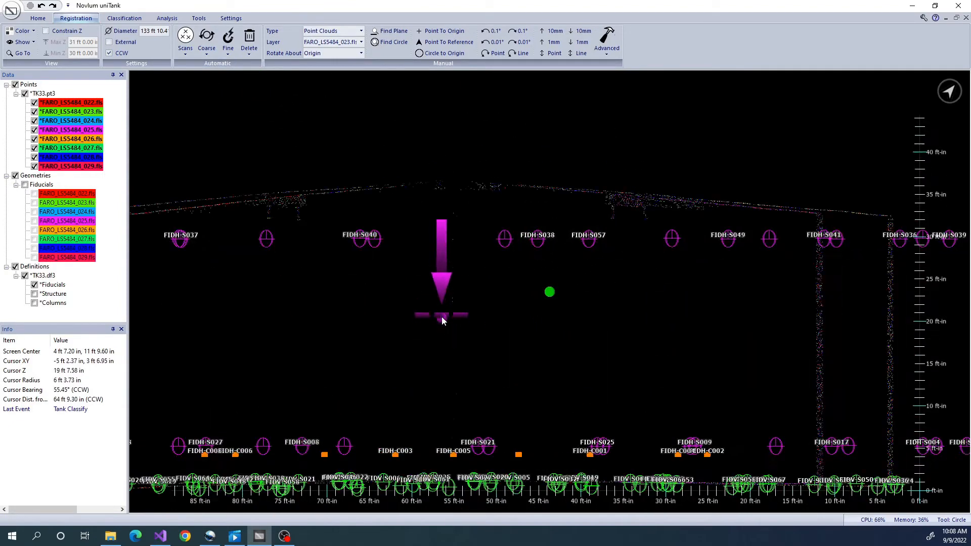
middle_drag(475, 310, 601, 321)
middle_drag(504, 311, 390, 290)
Align the tilt of layers FARO_LS5484_022 to 029 using transformations and average tilt to plumb, with all eight as reference layers.
click(229, 53)
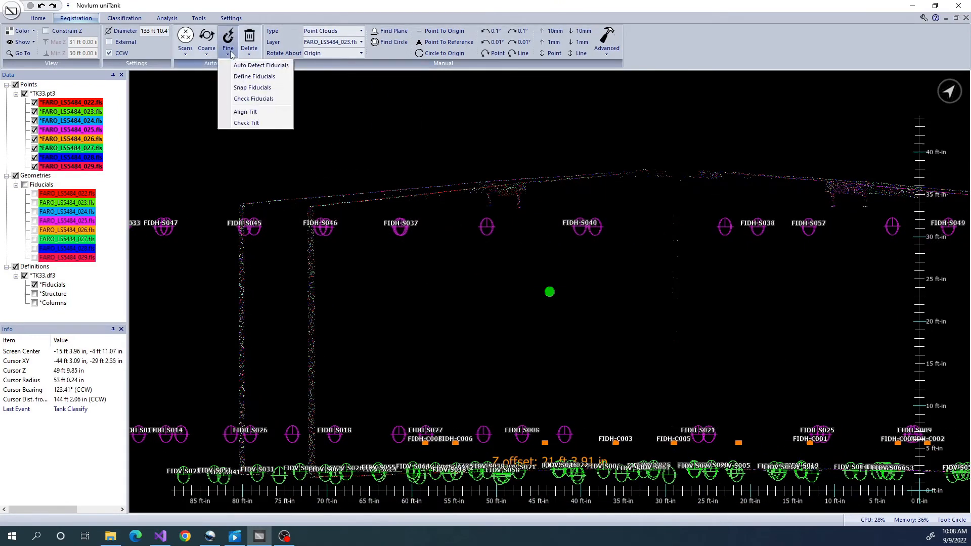
click(250, 111)
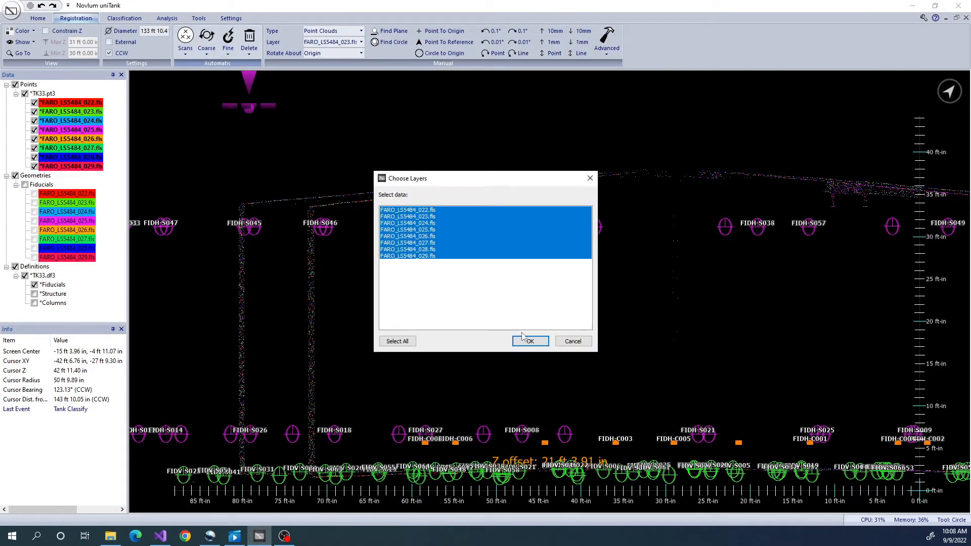
click(524, 336)
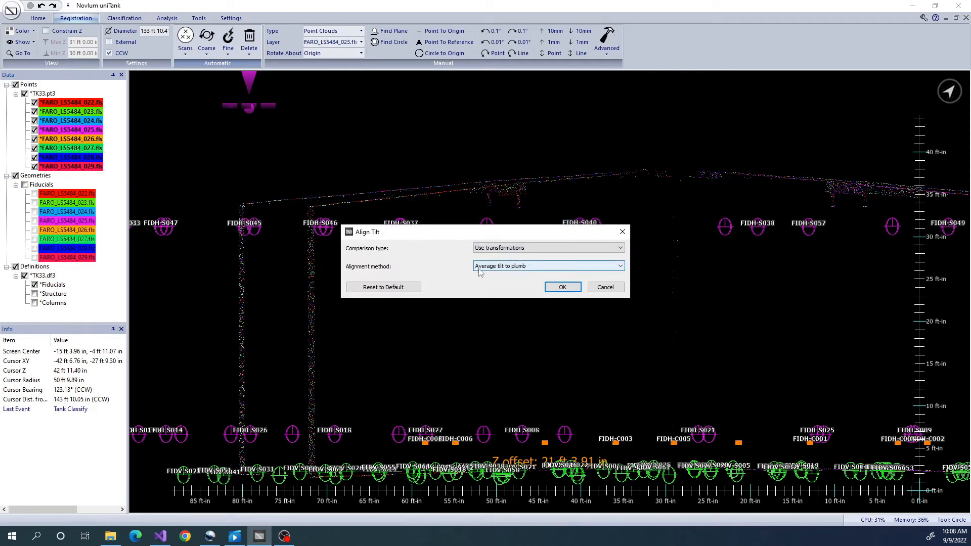
click(562, 287)
drag(432, 210, 434, 258)
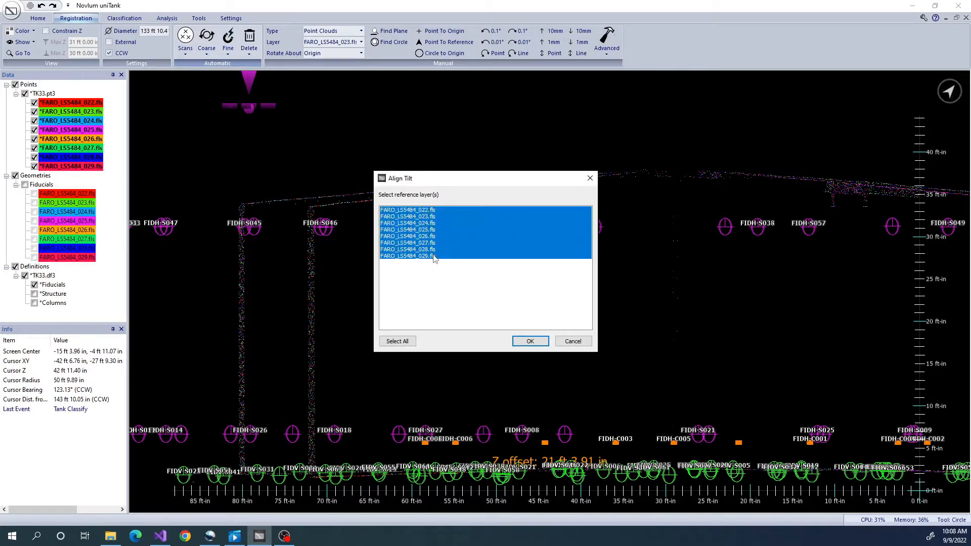
click(530, 342)
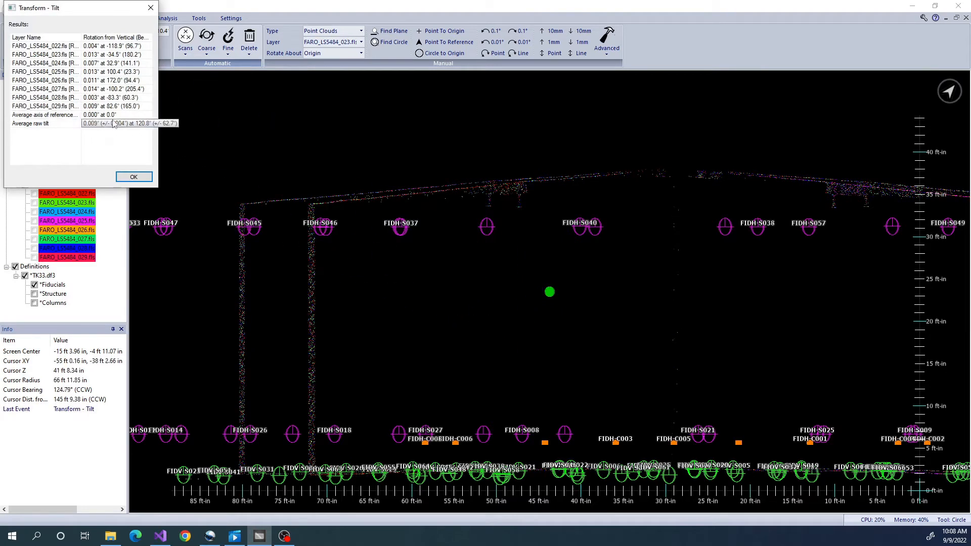
click(141, 178)
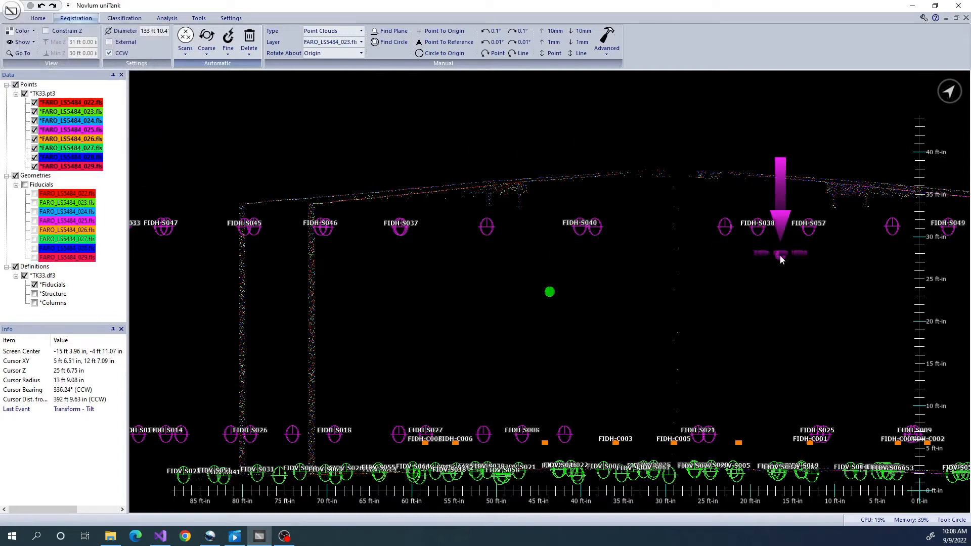
Align the classified TK33 scans' tilt using transformations and average tilt to plumb, with all layers as references, and review each layer's rotation.
scroll(743, 246, down, 5)
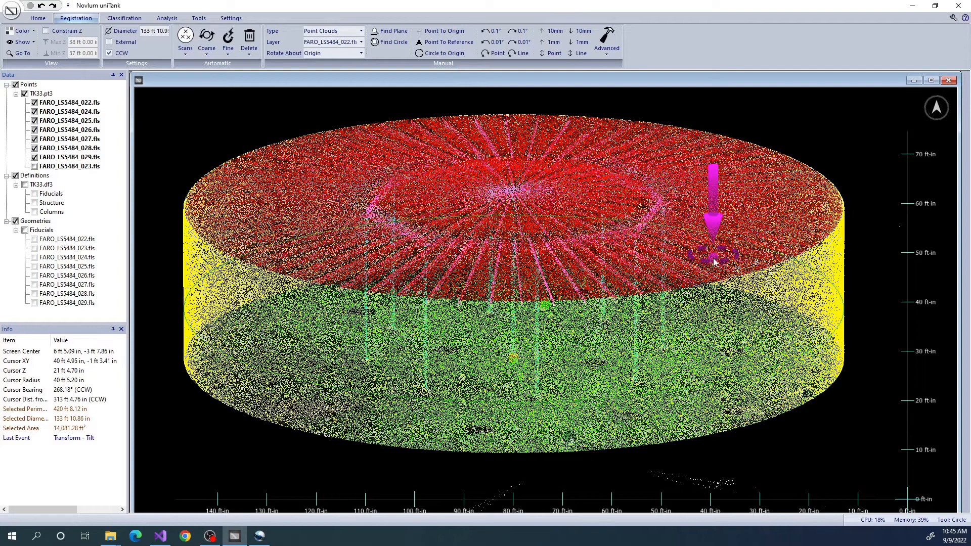
click(230, 55)
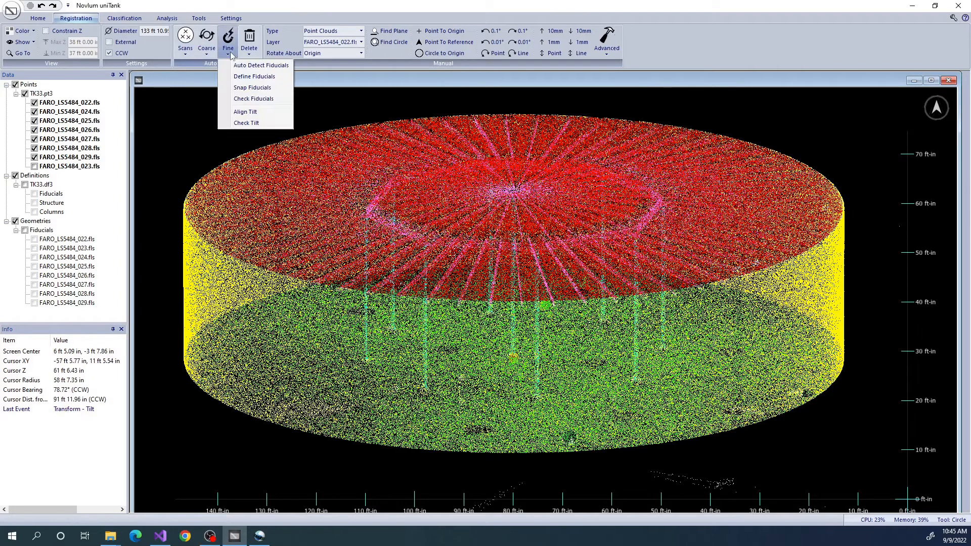
click(246, 111)
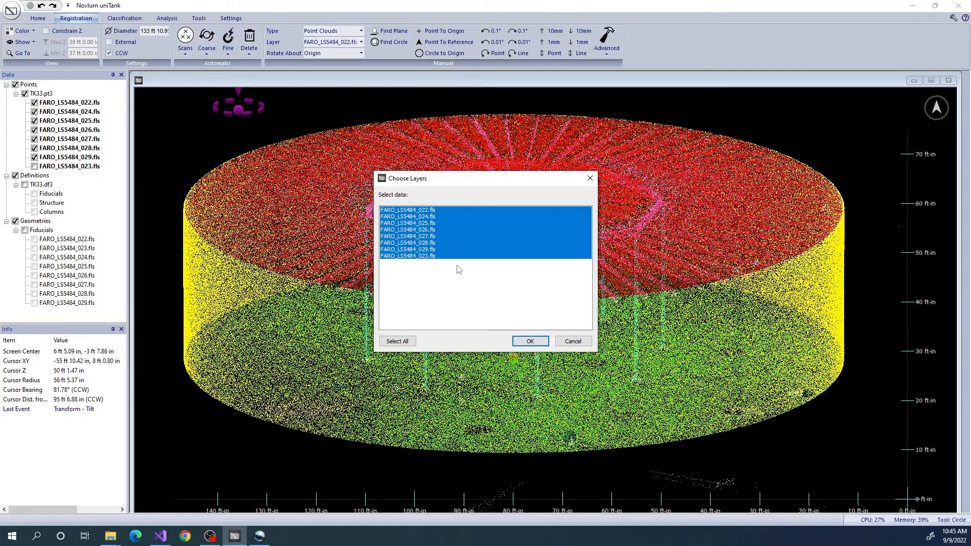
click(523, 343)
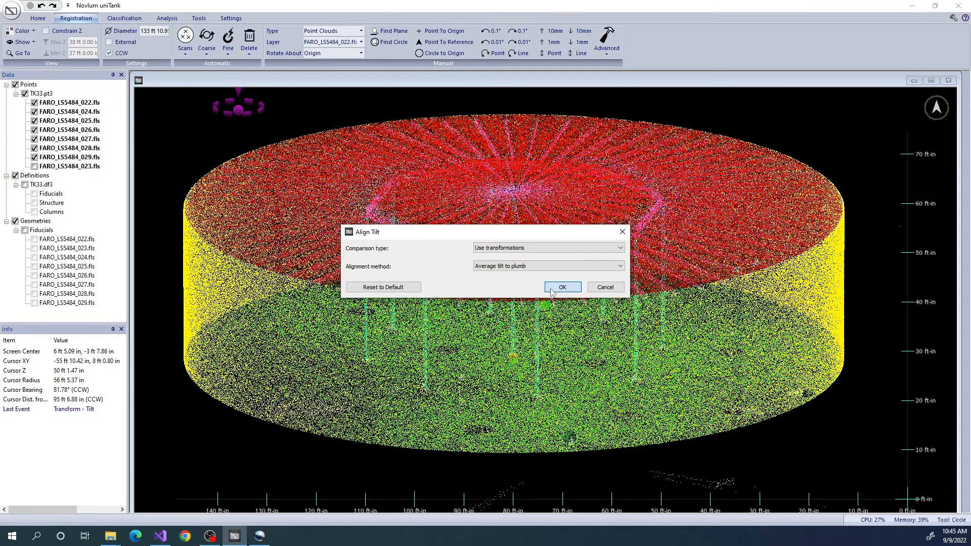
click(562, 288)
click(530, 342)
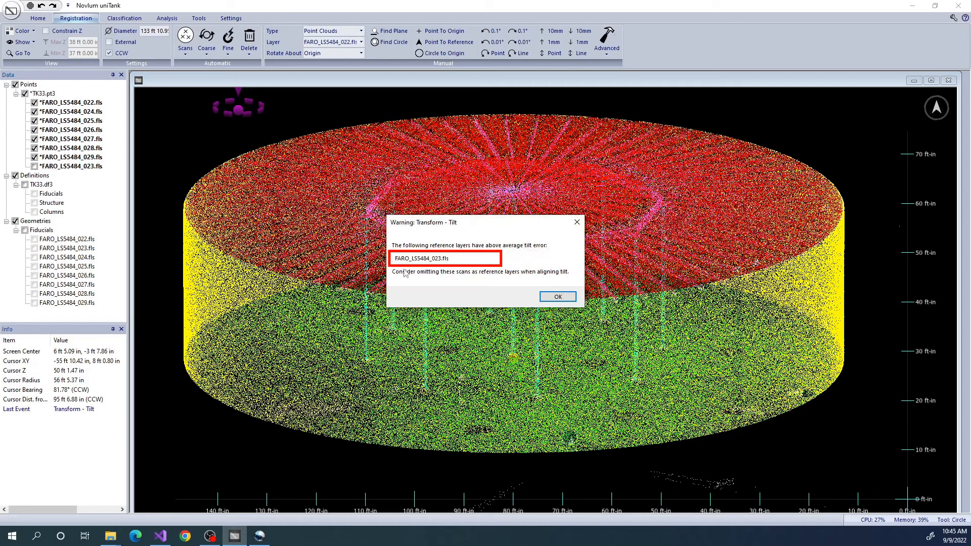
click(557, 296)
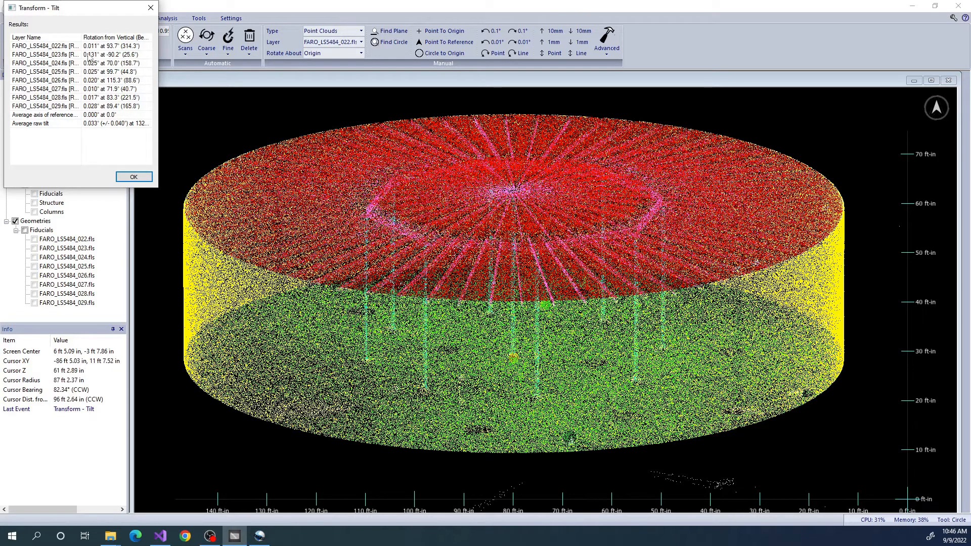
click(134, 177)
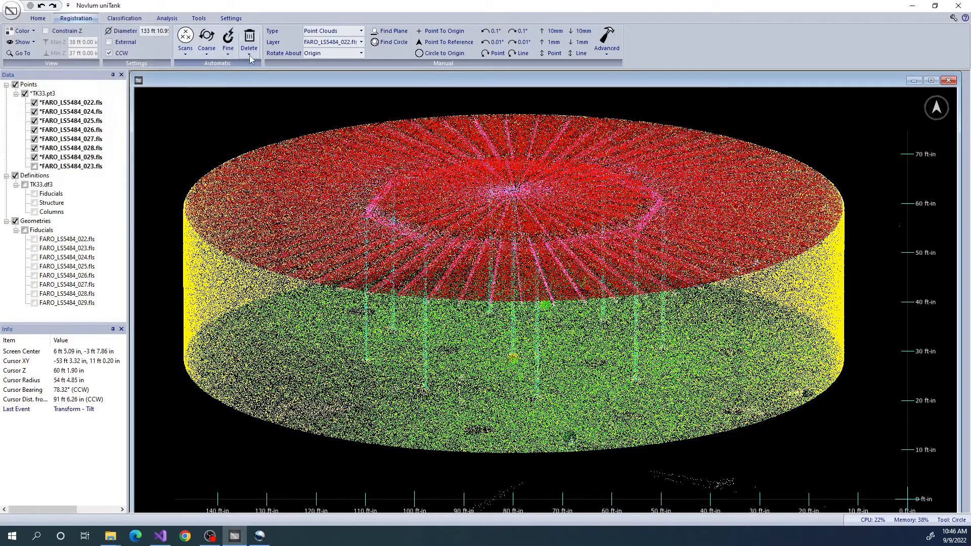
Realign all layers' tilt using transformations and average tilt to plumb, leaving FARO_LS5484_023 out of the reference layers.
click(228, 46)
click(244, 115)
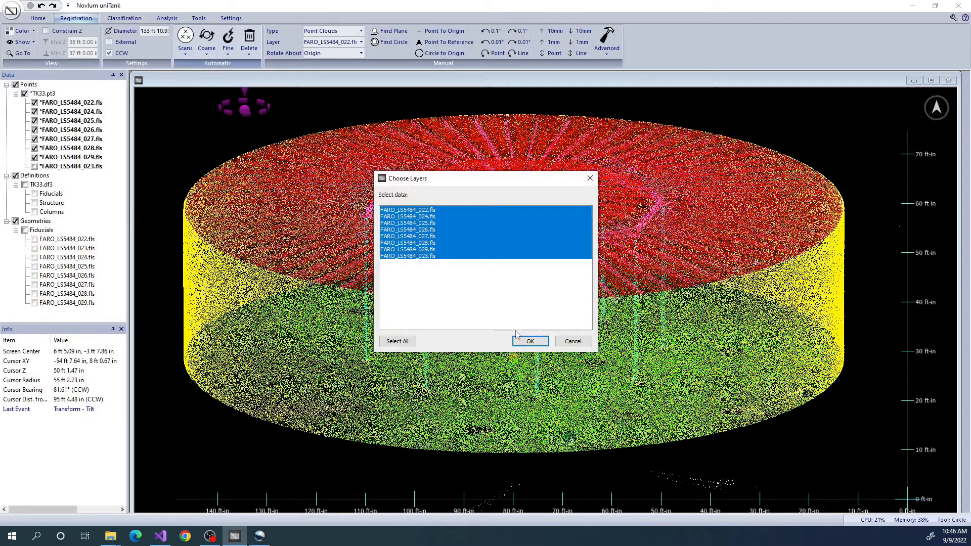
click(524, 342)
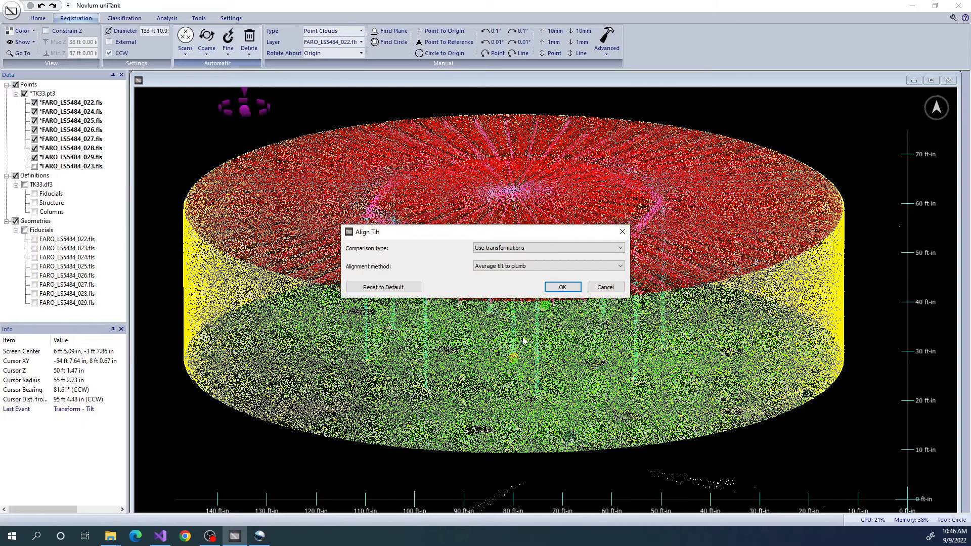
click(561, 287)
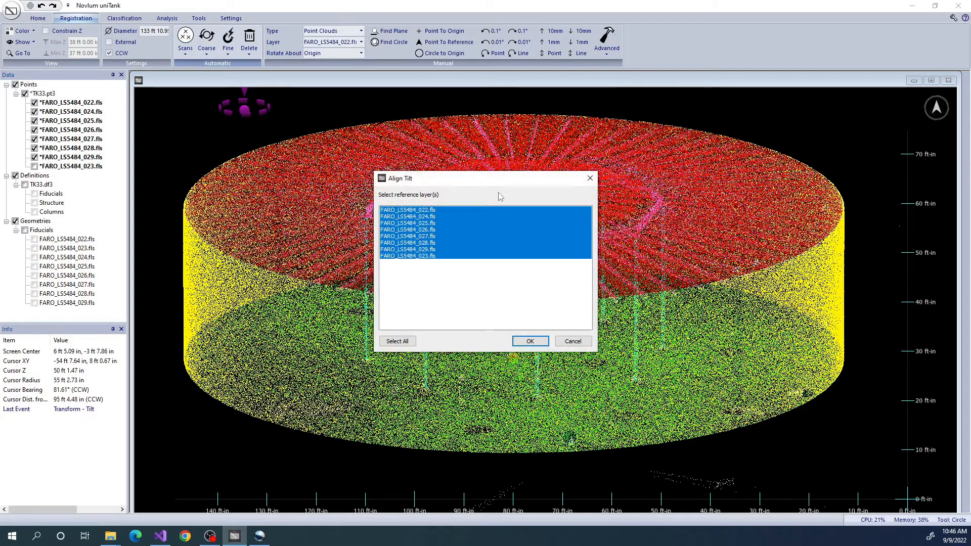
click(424, 257)
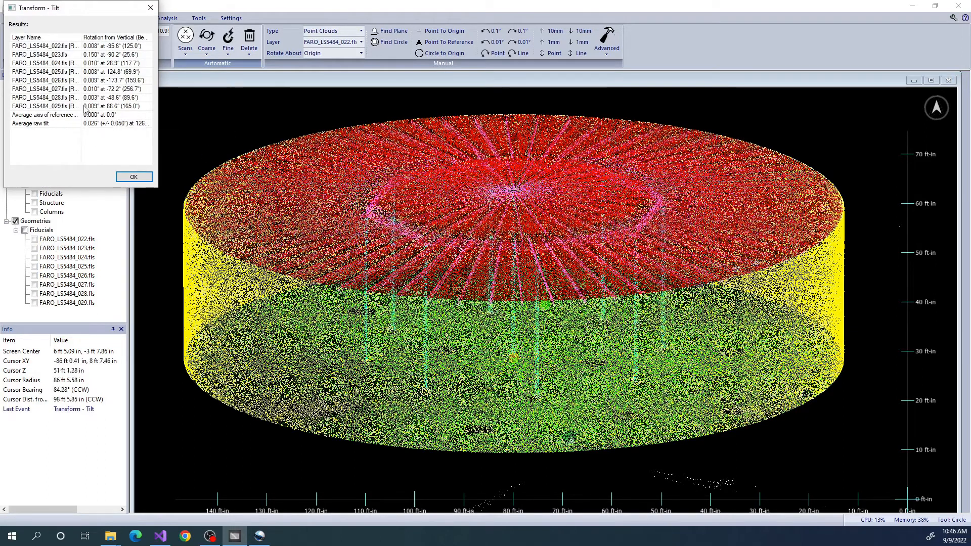
click(137, 179)
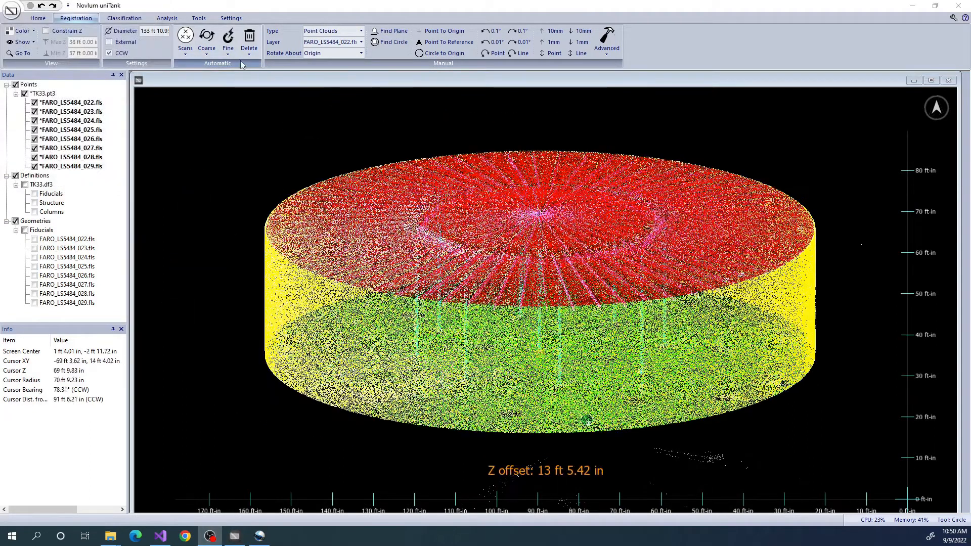
Check the tilt of layers FARO_LS5484_022 and 024 to 029 using transformations, keeping the proposed output file.
click(228, 48)
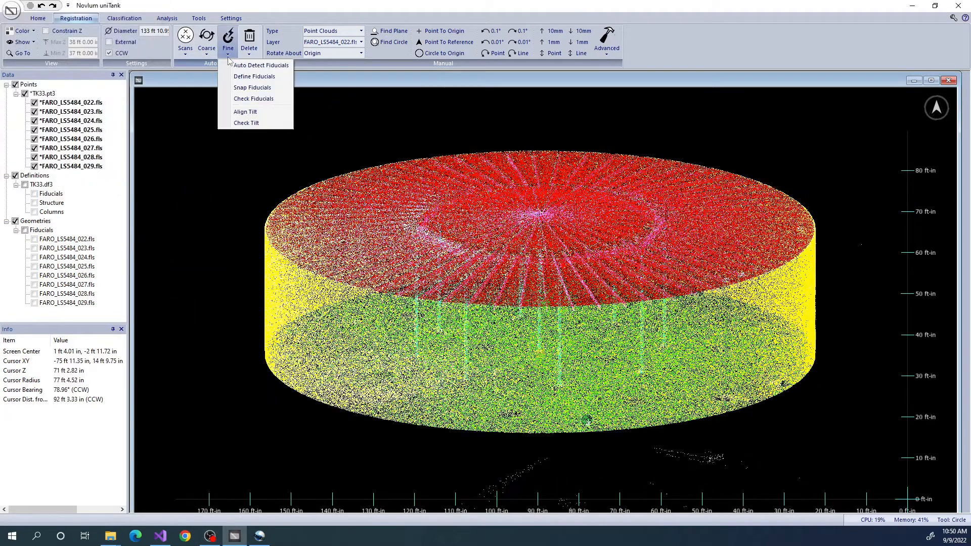
click(246, 123)
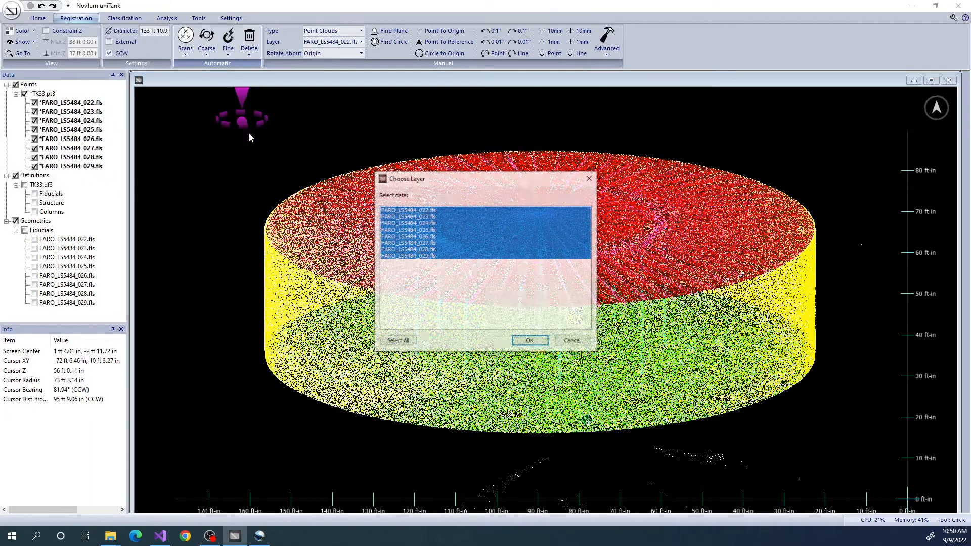
click(425, 211)
ctrl+drag(424, 224, 428, 256)
click(530, 342)
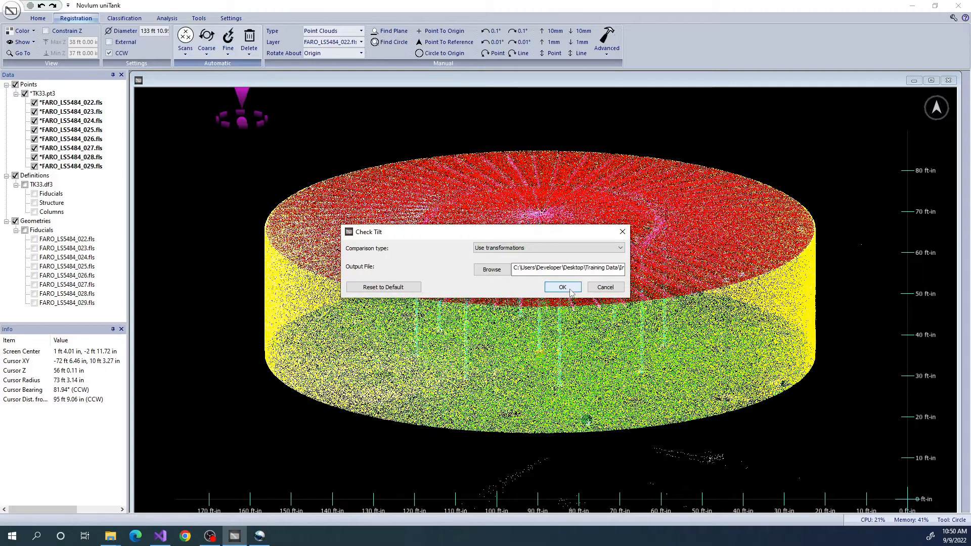
click(546, 286)
click(506, 286)
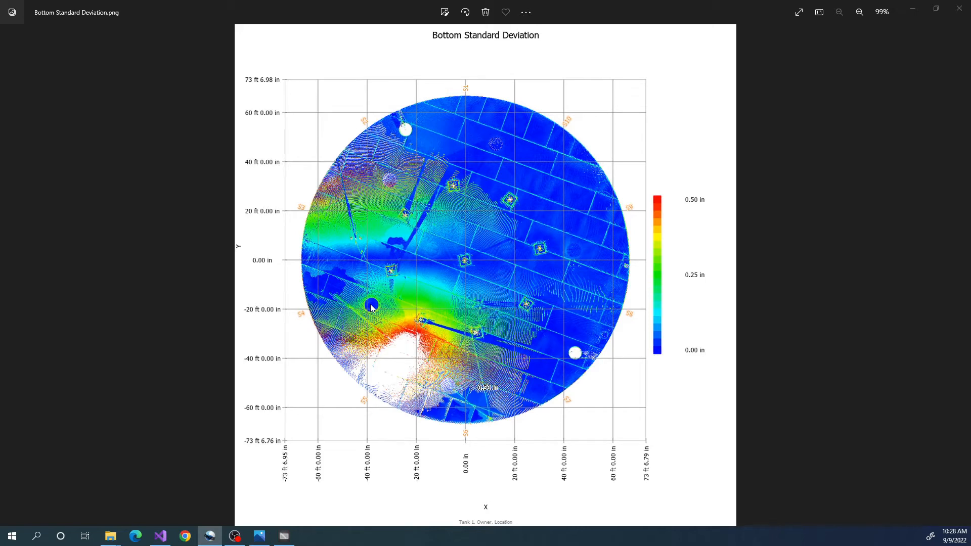
Return to Novlum uniTank and snap only FARO_LS5484_023 by fiducials among all eight layers, using translation and horizontal rotation.
click(285, 537)
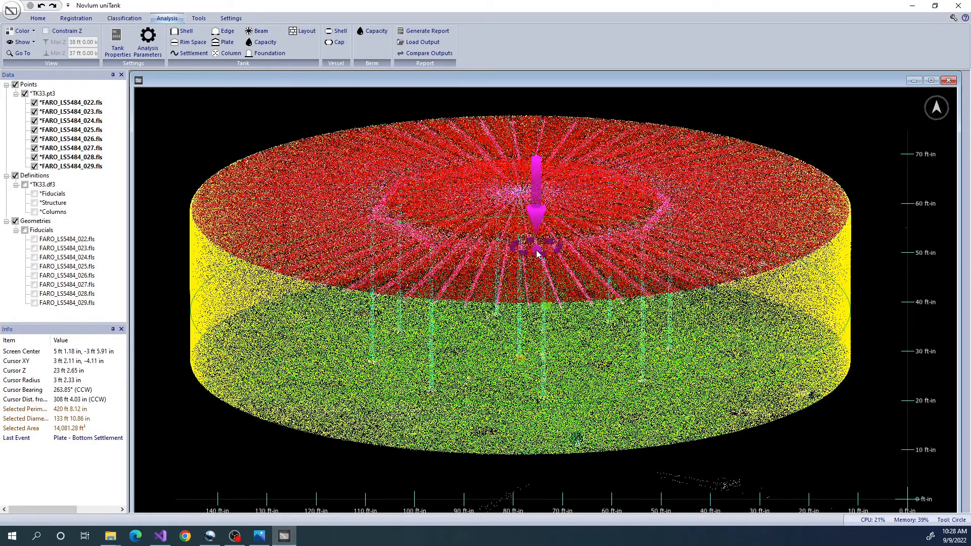
middle_drag(540, 250, 534, 248)
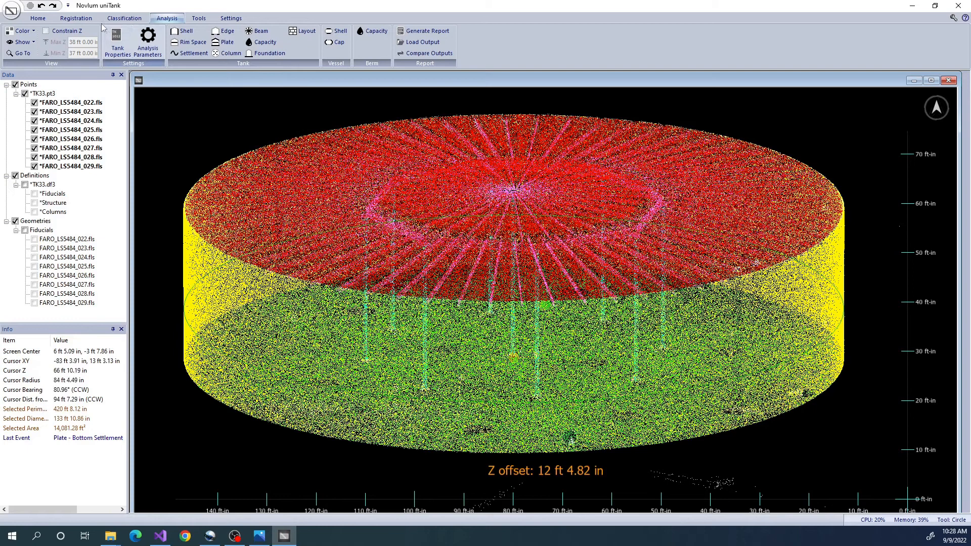
click(76, 18)
click(229, 51)
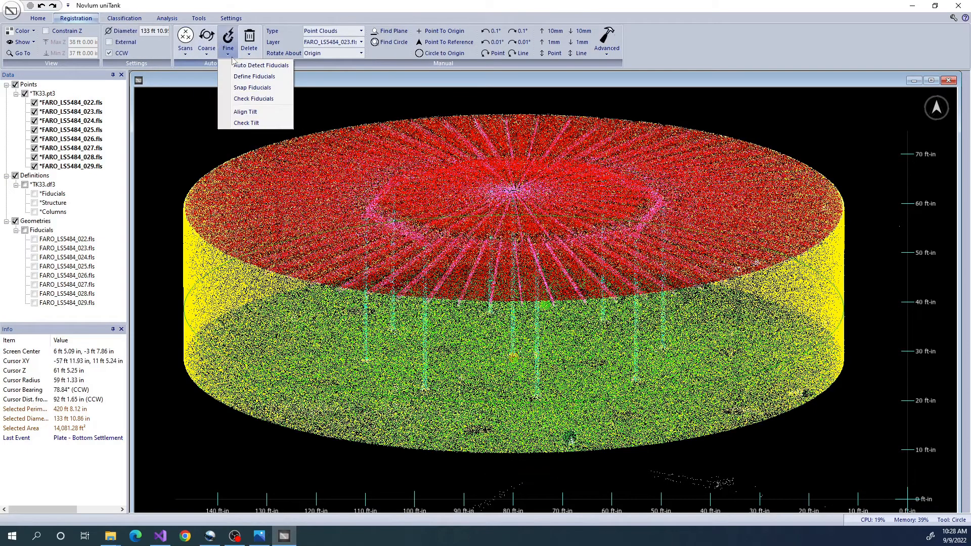
click(243, 88)
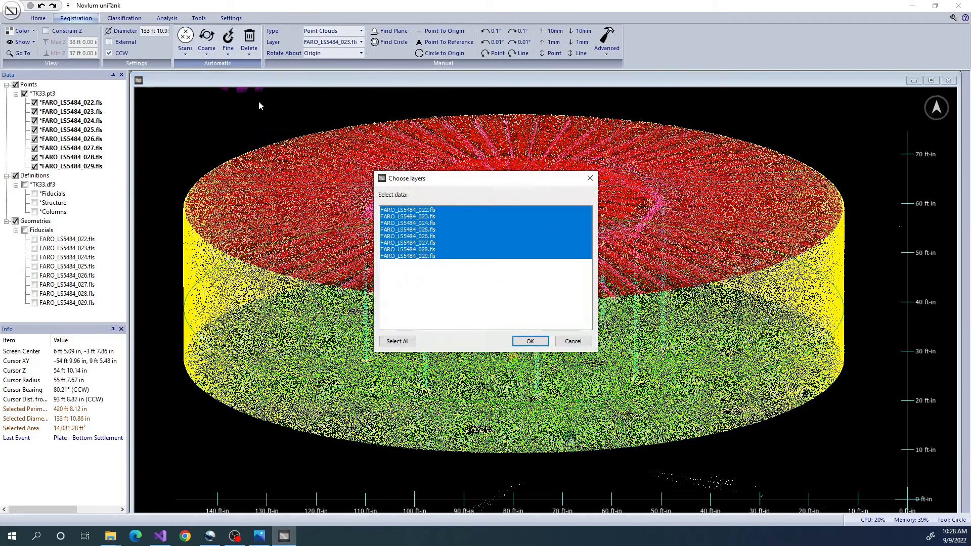
click(530, 341)
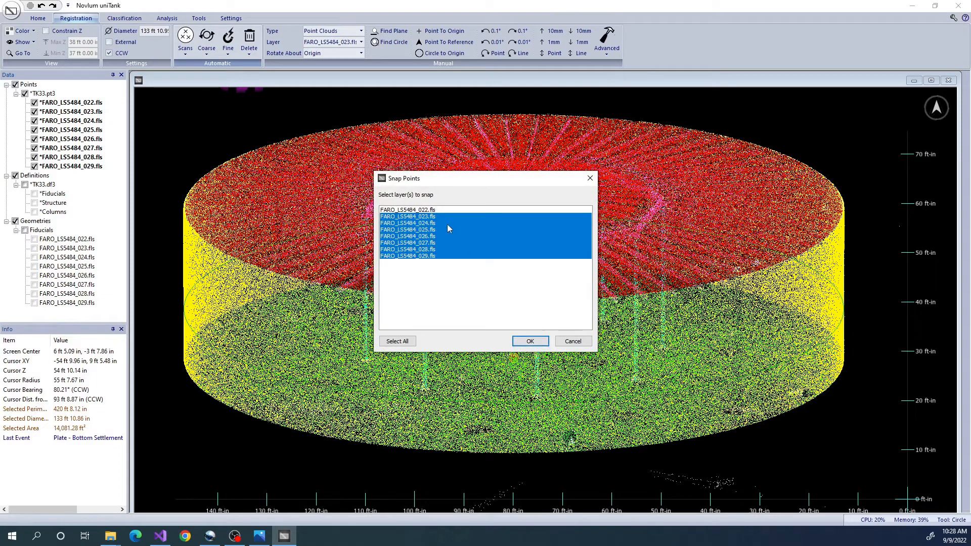
click(435, 216)
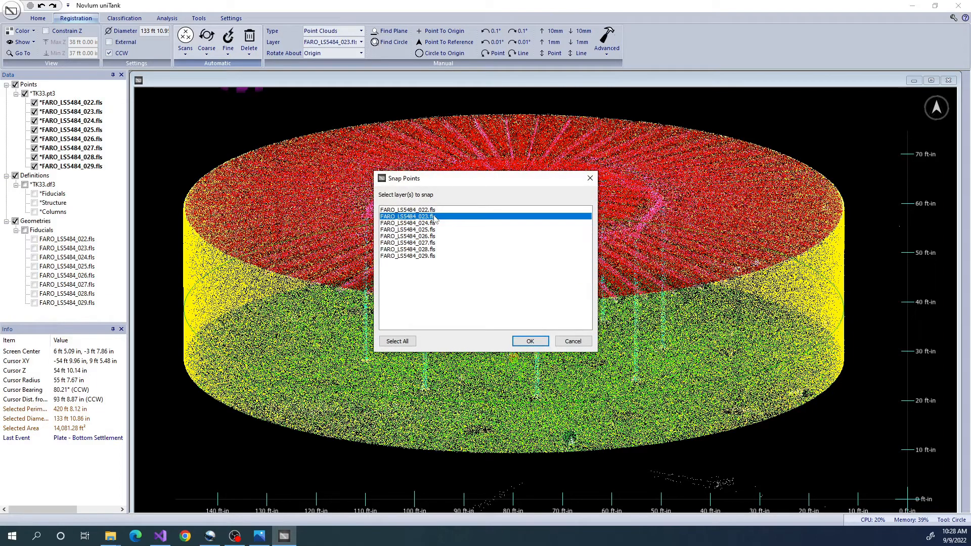
click(530, 342)
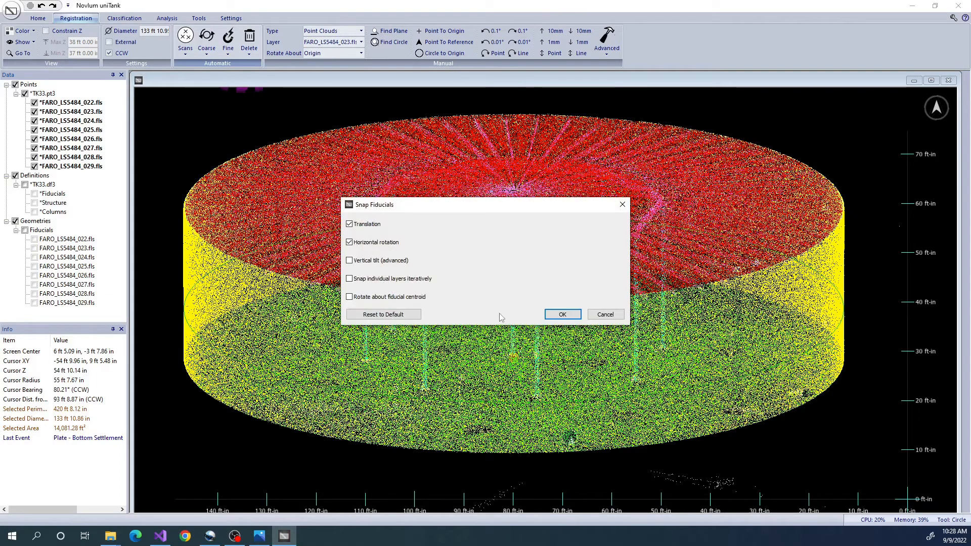
click(562, 314)
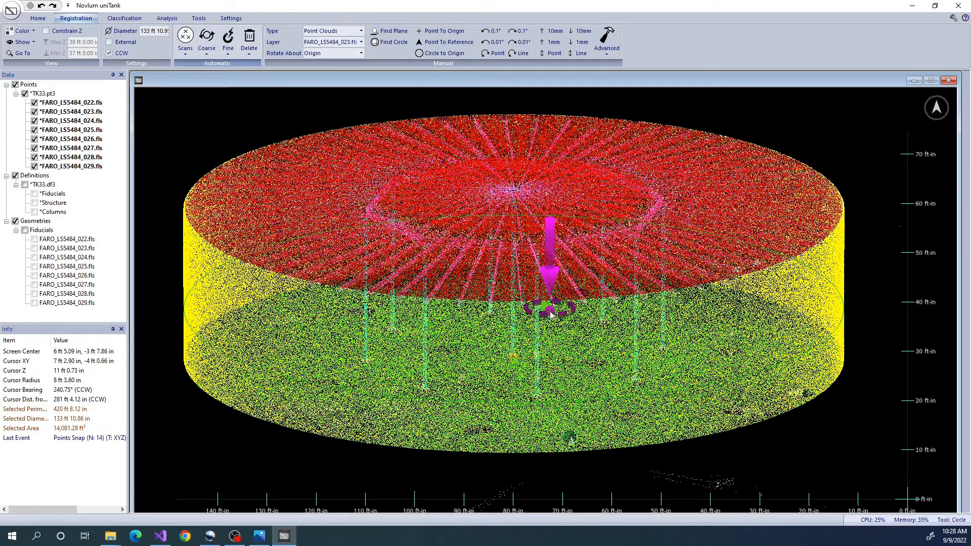
Check the tilt of layers FARO_LS5484_022 to 029 using transformations, with Tilt.txt as output file, and review each layer's rotation.
click(230, 54)
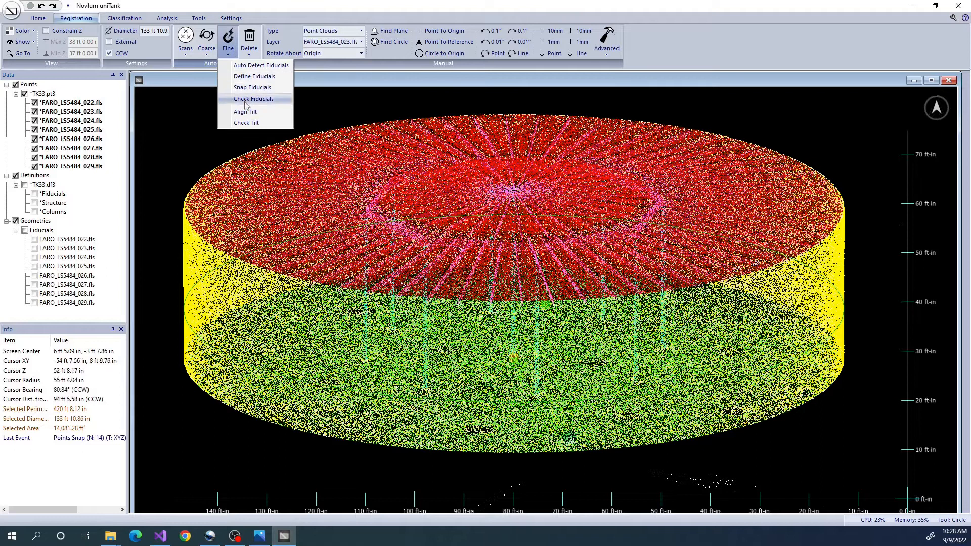
click(247, 123)
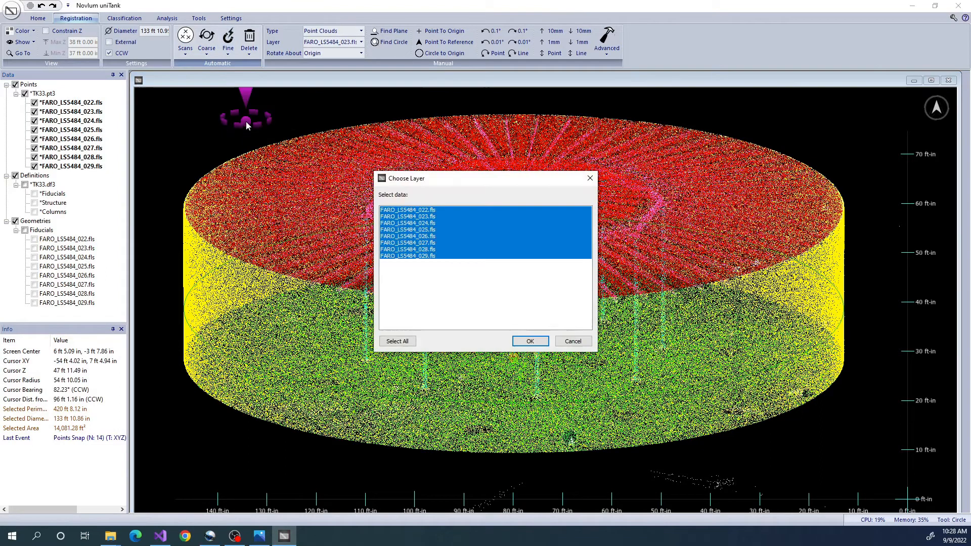
click(528, 342)
click(495, 271)
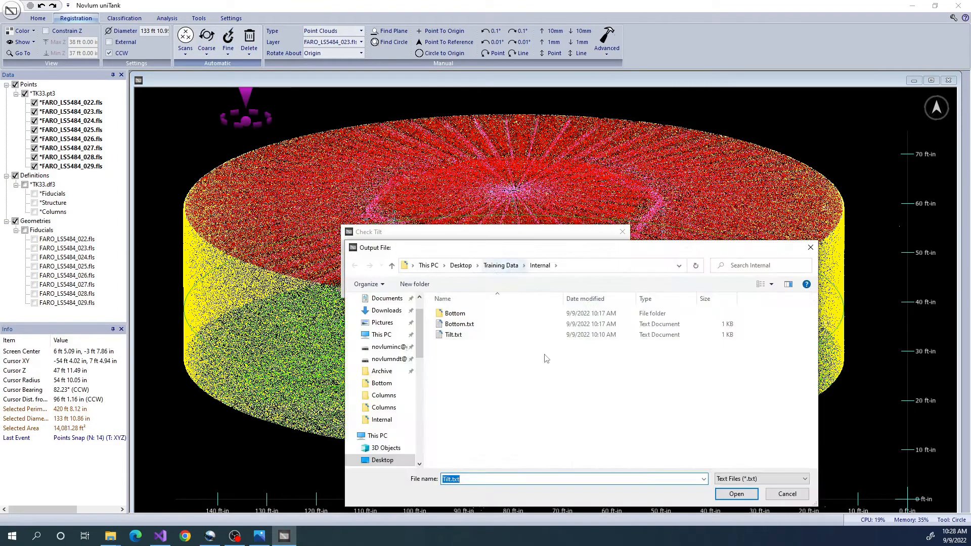
click(736, 498)
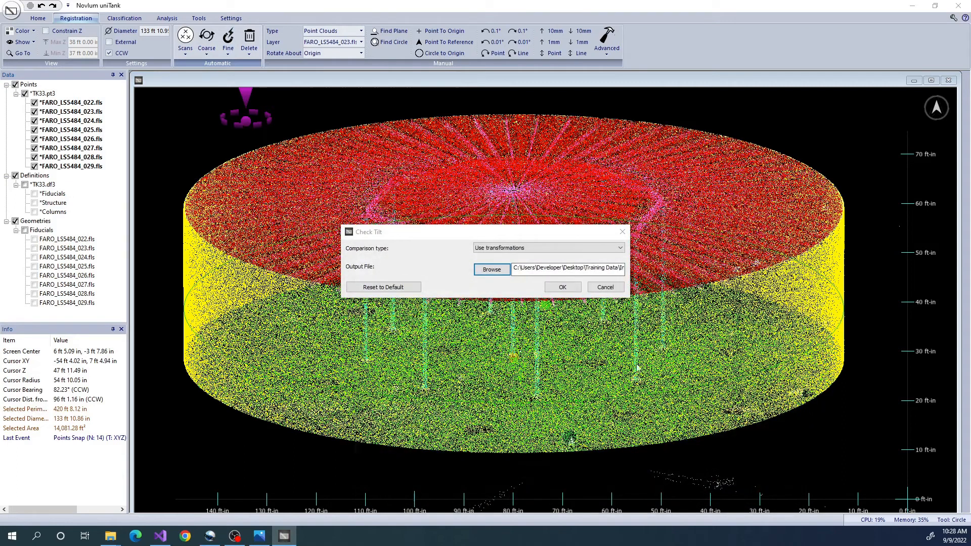
click(562, 287)
click(562, 285)
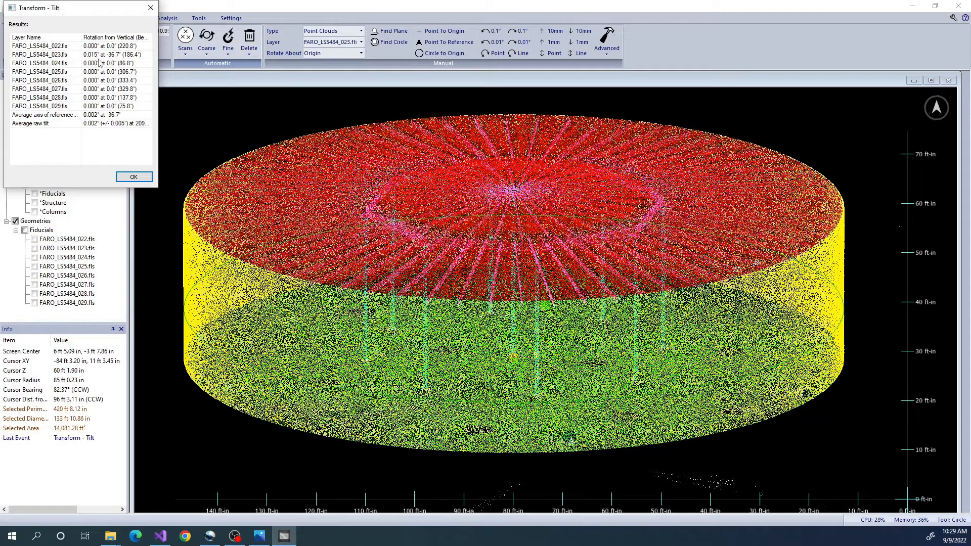
click(134, 177)
Rerun the plate analysis for the tank's bottom settlement on the resnapped scans.
click(163, 20)
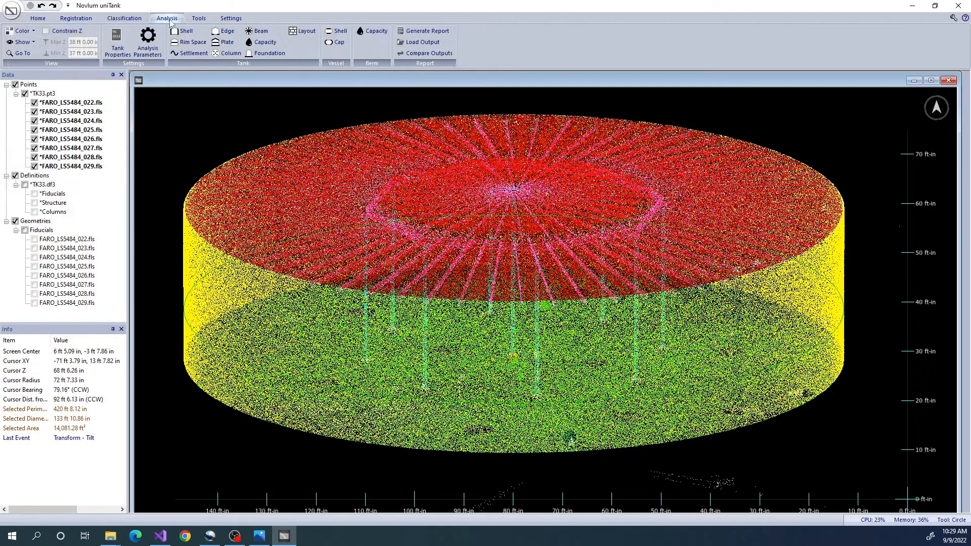
click(226, 42)
click(570, 315)
click(516, 290)
click(478, 296)
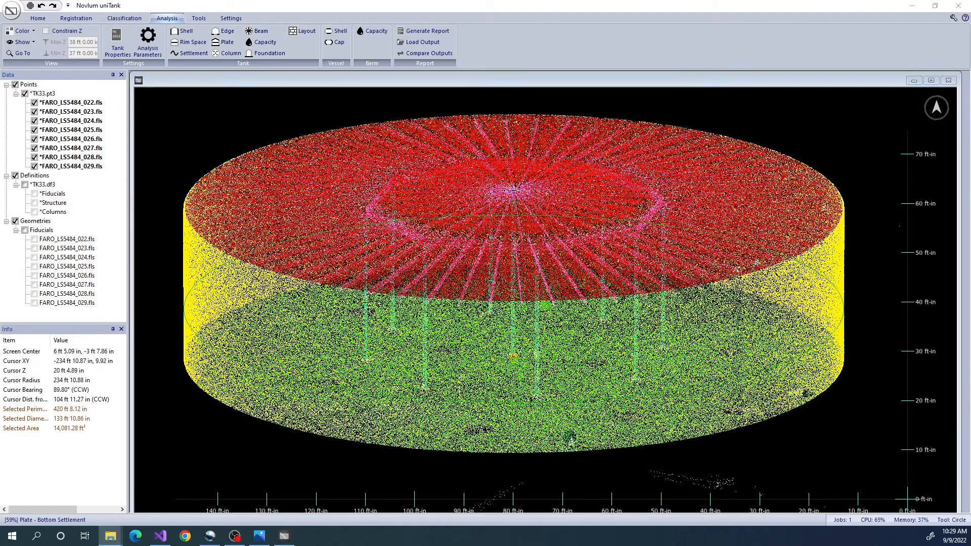